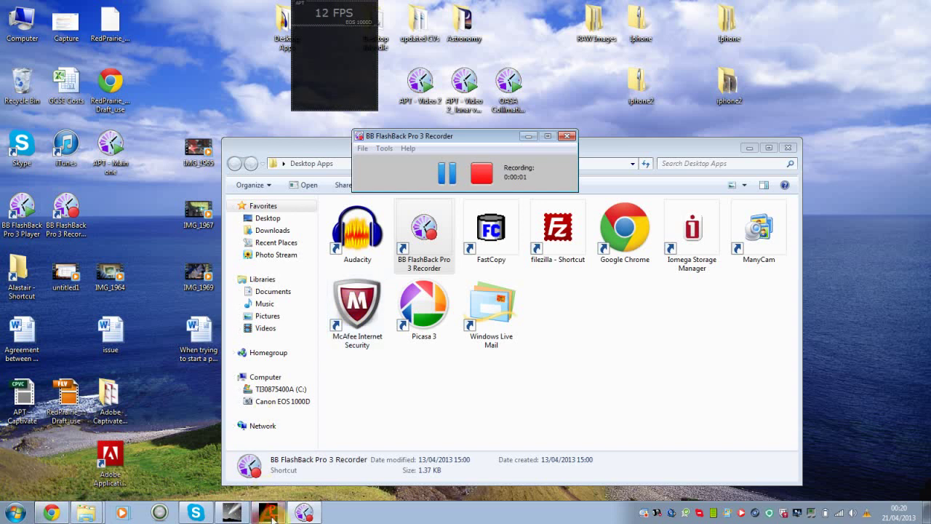
# Centre the 5x zoom box on Saturn in APT's live view and magnify to 10x.
pyautogui.click(270, 511)
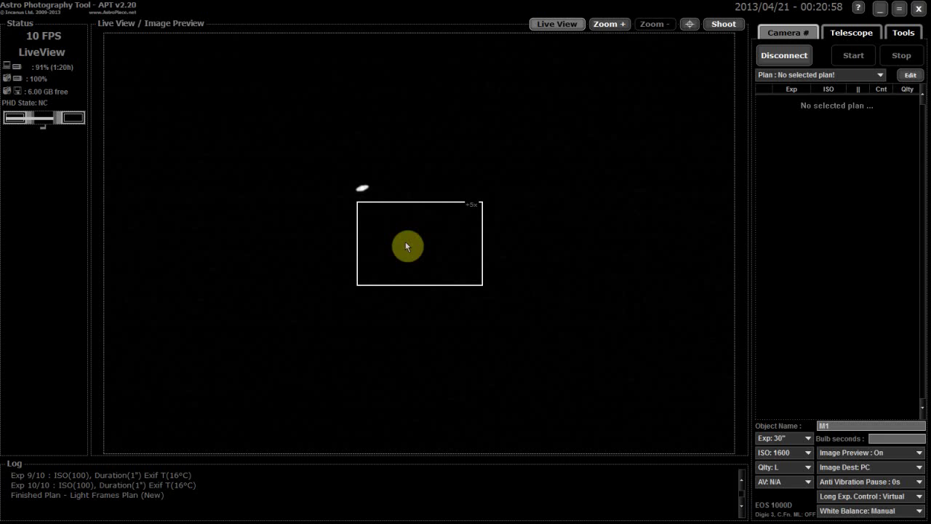
pyautogui.click(369, 200)
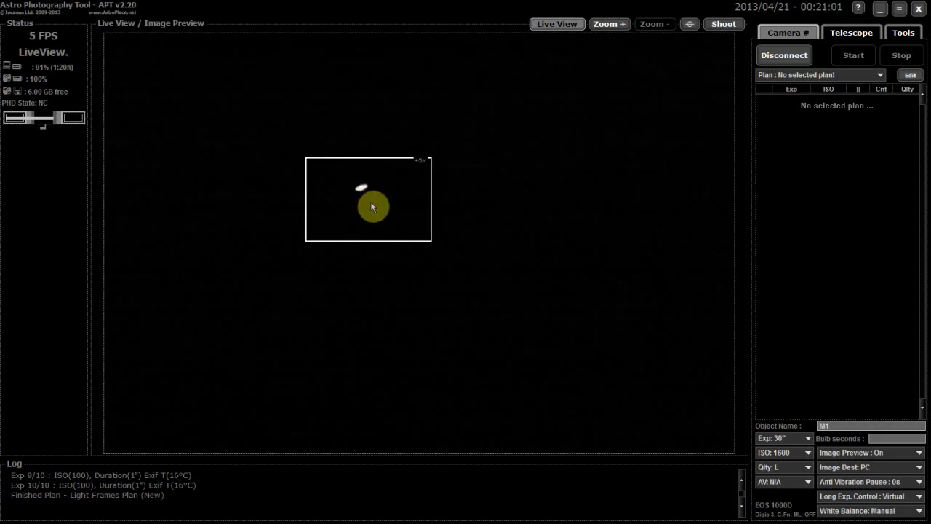
pyautogui.click(610, 25)
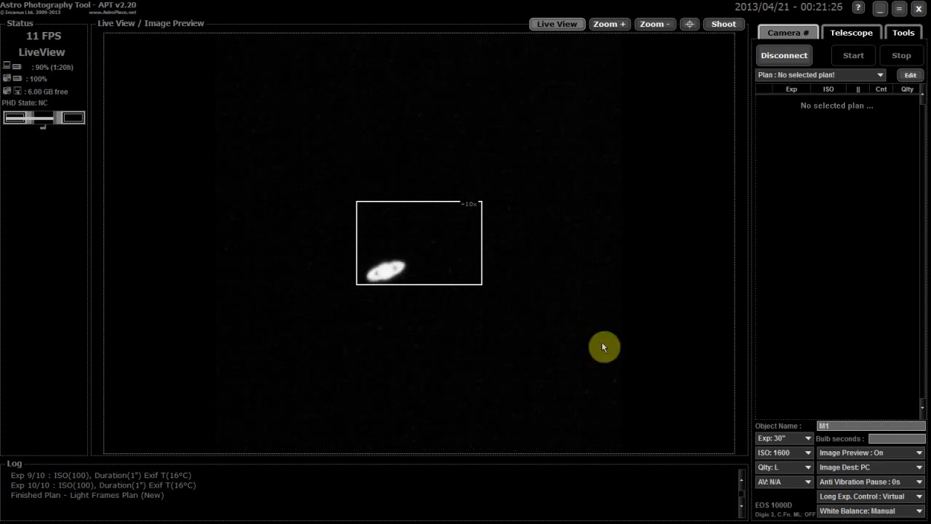
# Set a 1" exposure and ISO 100, then zoom the live view back out to 5x.
pyautogui.click(806, 439)
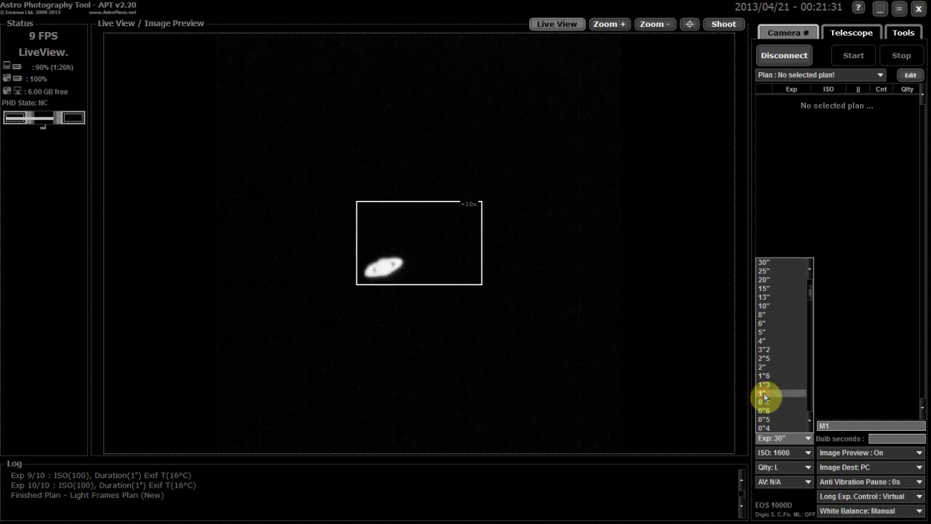
pyautogui.click(763, 394)
pyautogui.click(805, 454)
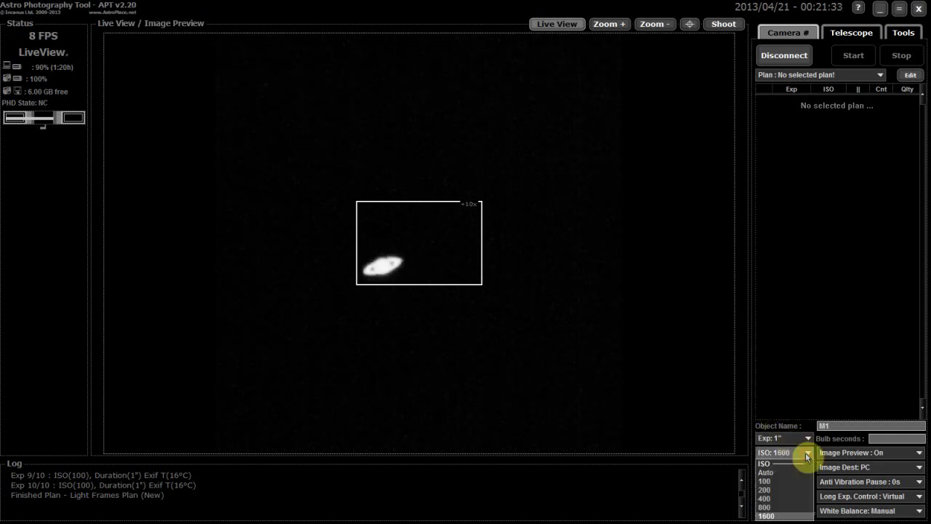
pyautogui.click(769, 481)
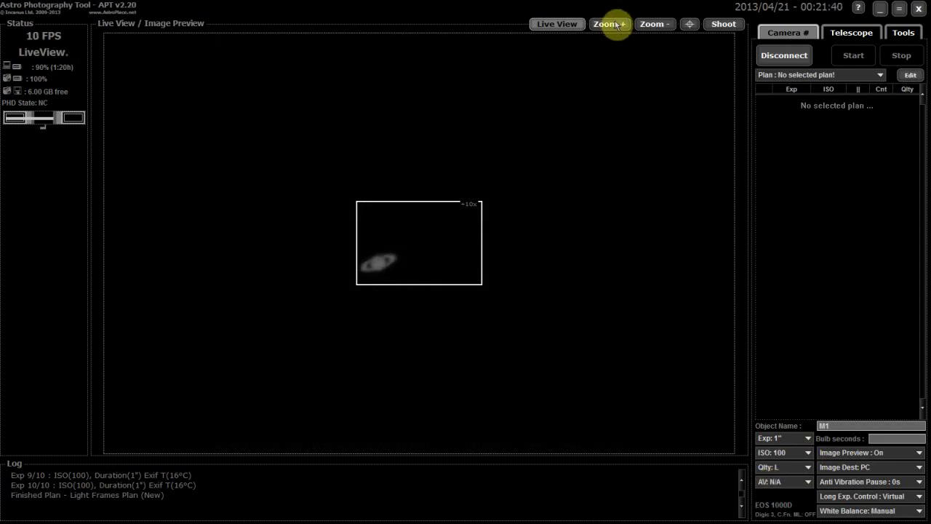
pyautogui.click(651, 26)
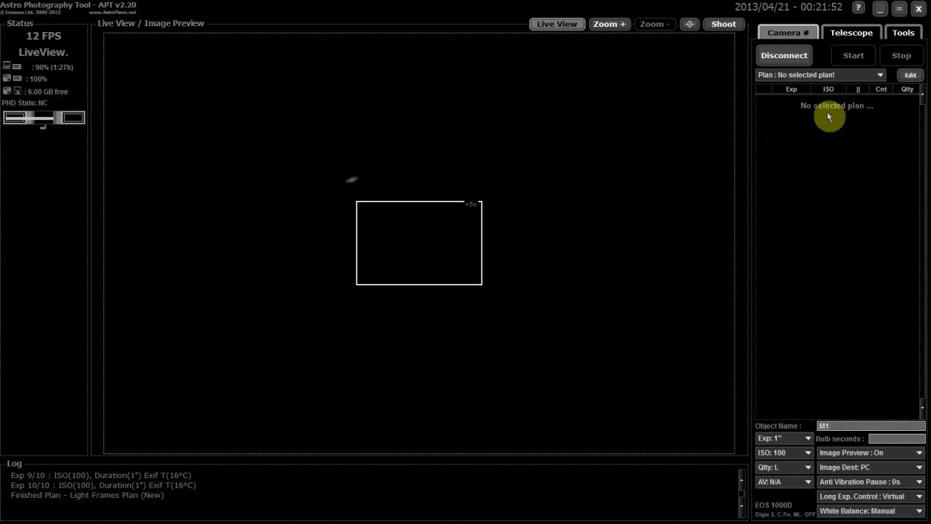
# Open the Plans Editor and choose Light Frames Plan (New) as the plan to edit.
pyautogui.click(909, 75)
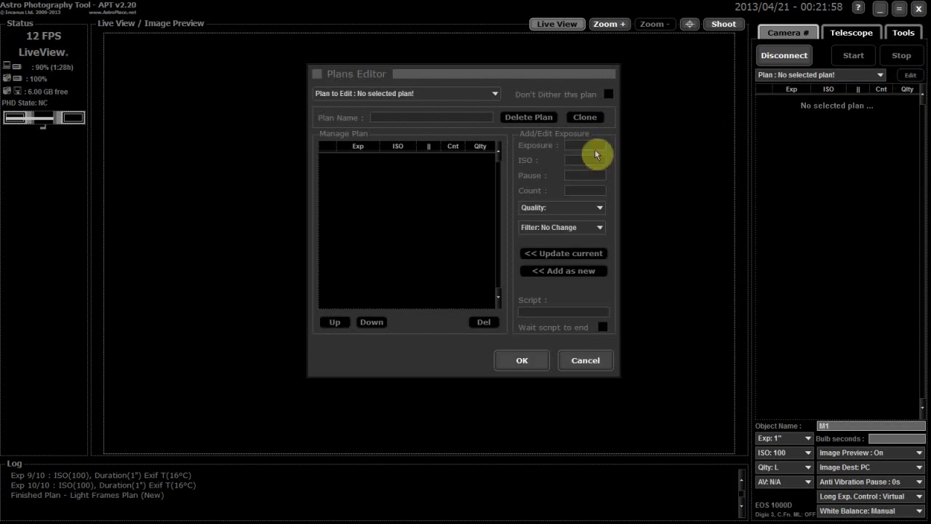
pyautogui.click(495, 94)
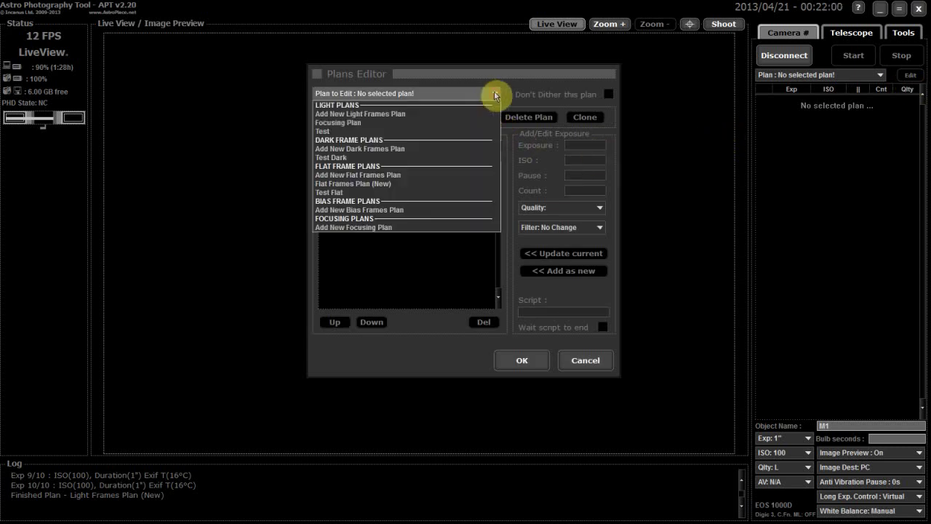
pyautogui.click(366, 114)
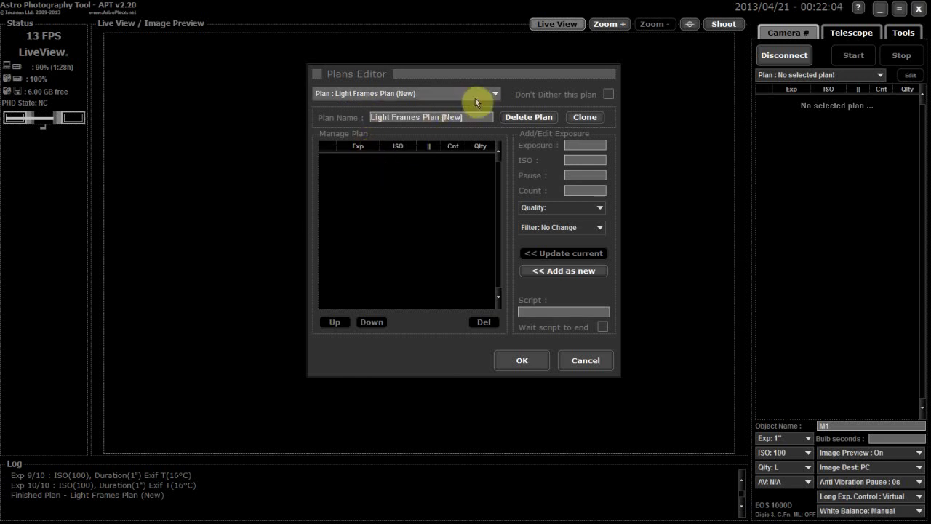
pyautogui.click(494, 95)
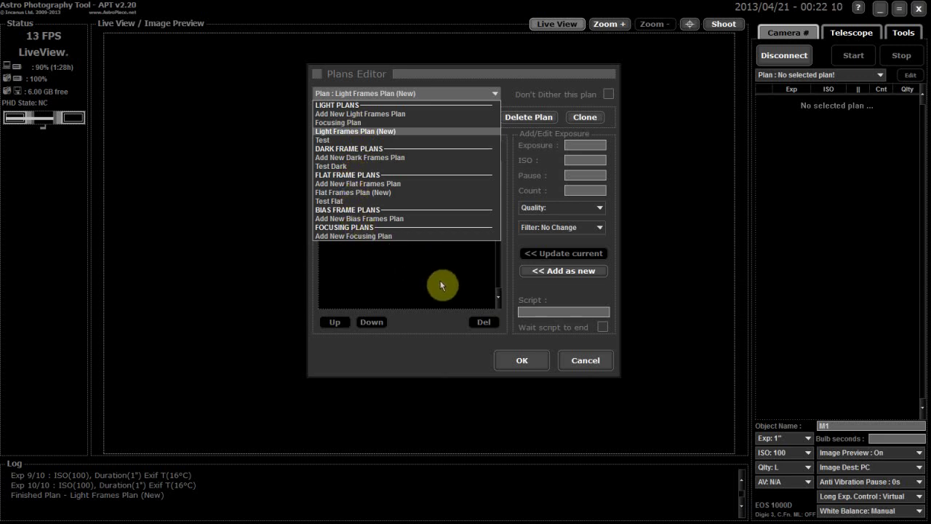
pyautogui.click(378, 117)
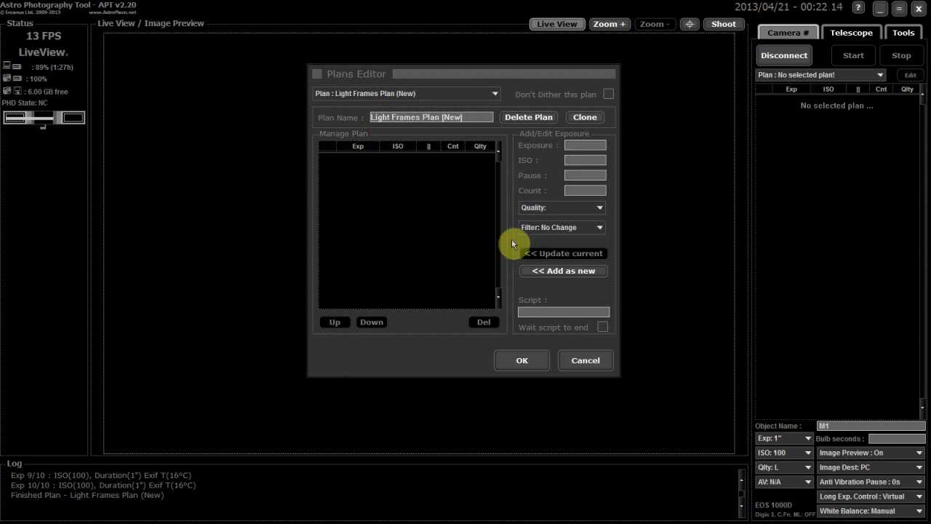
# Enter exposure 1, ISO 100, pause 1, count 5 and Raw quality for the plan step.
pyautogui.click(578, 148)
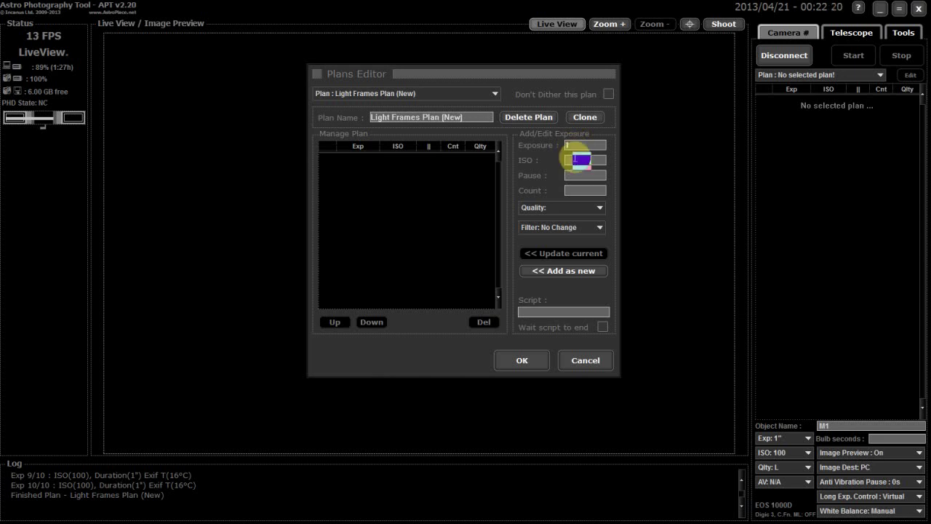
pyautogui.write('1')
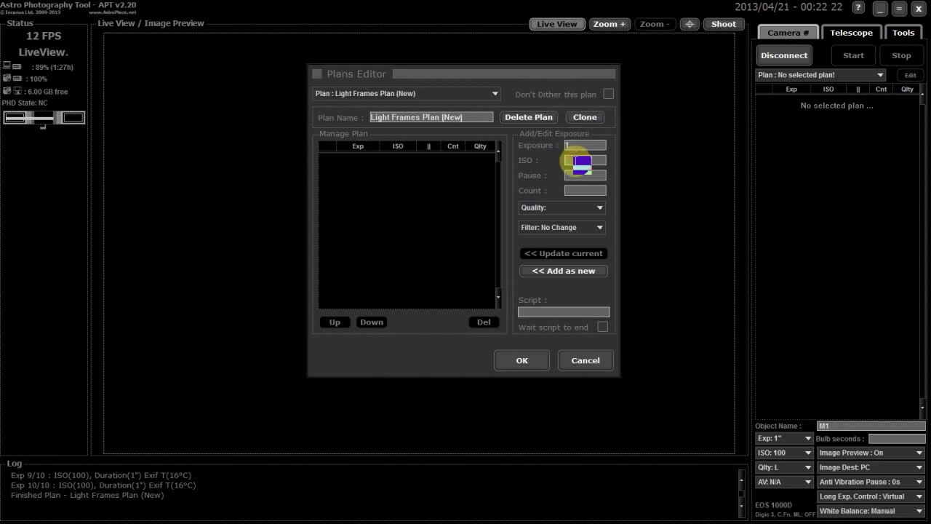
pyautogui.click(582, 161)
pyautogui.write('100')
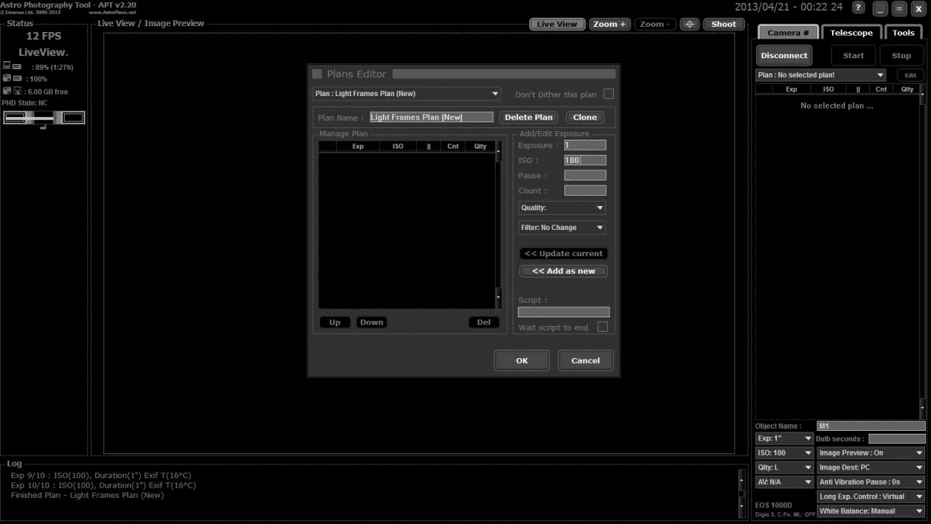
pyautogui.click(585, 178)
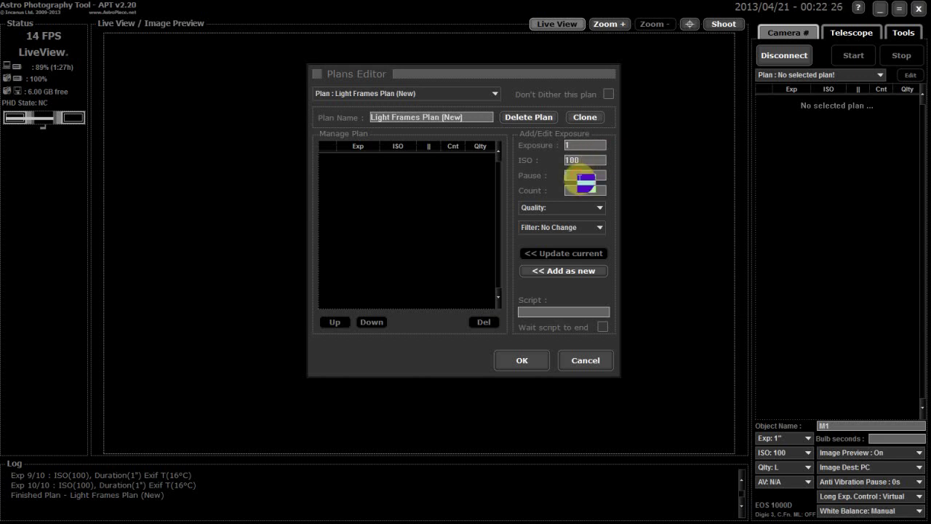
pyautogui.write('1')
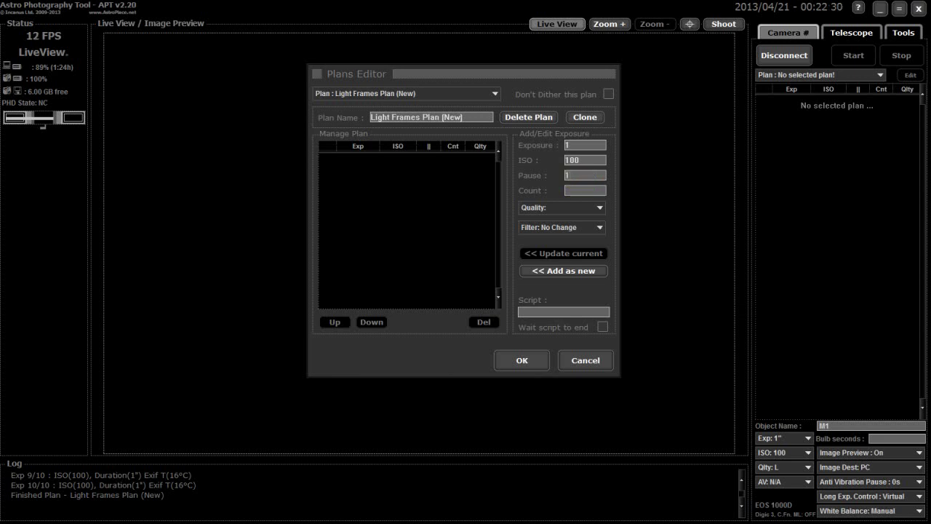
pyautogui.click(575, 191)
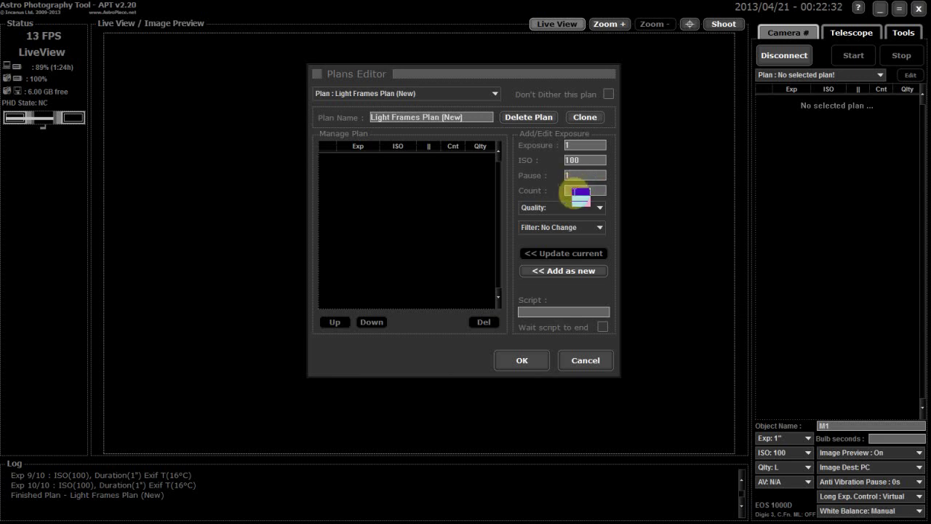
pyautogui.write('5')
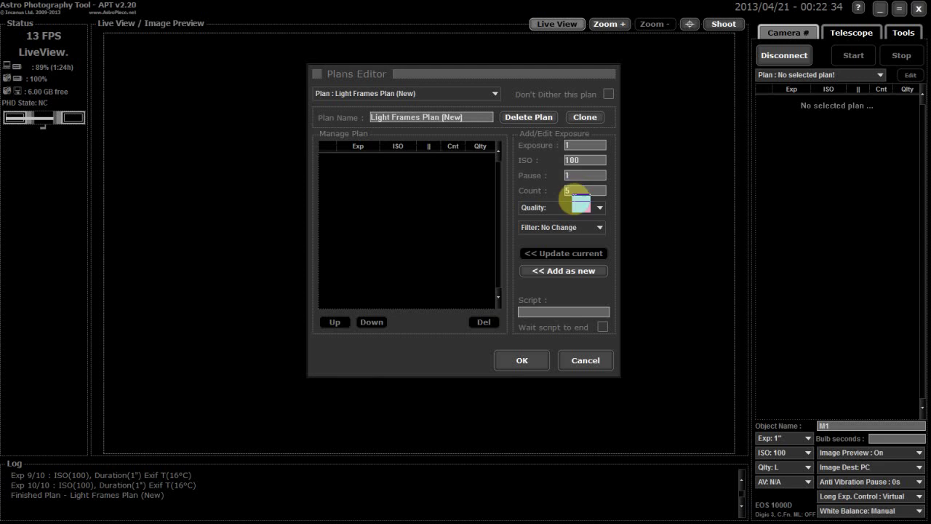
pyautogui.click(598, 208)
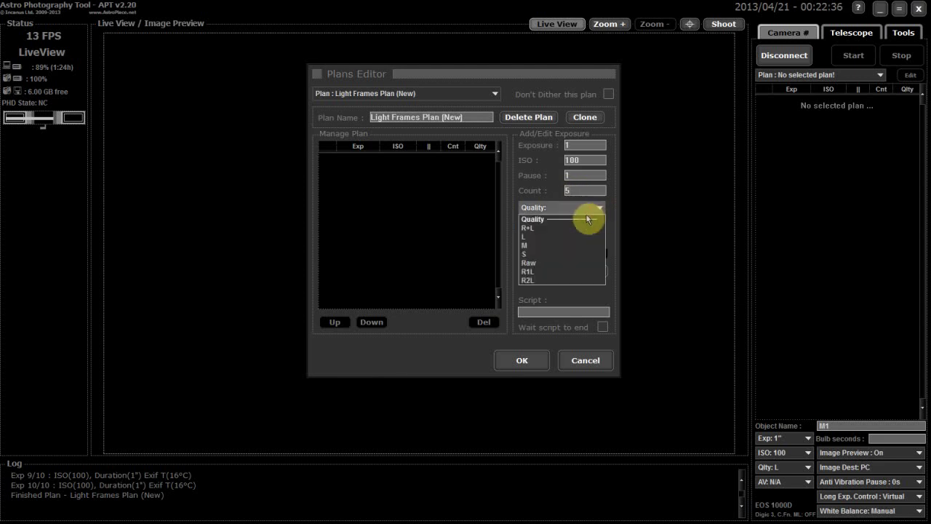
pyautogui.click(533, 263)
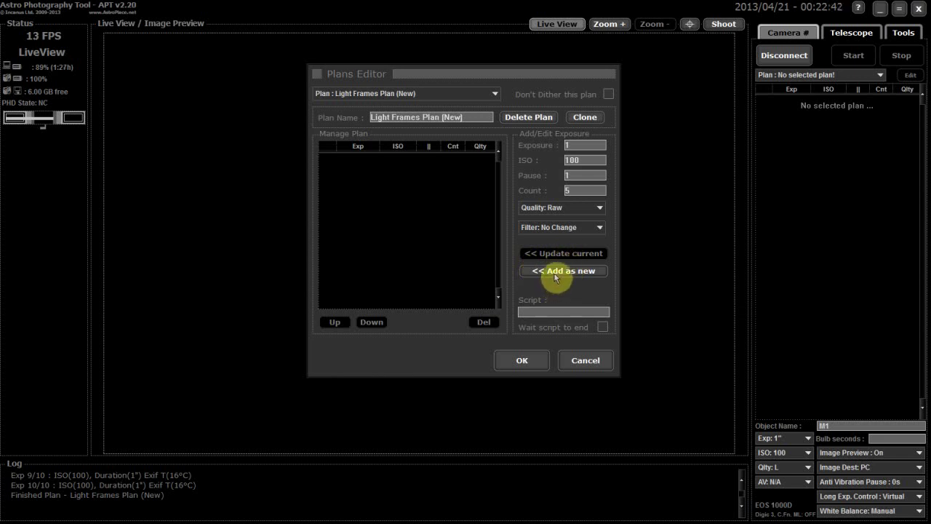
# Add the 1 s ISO 100 step, save the plan, select it and stop live view.
pyautogui.click(557, 272)
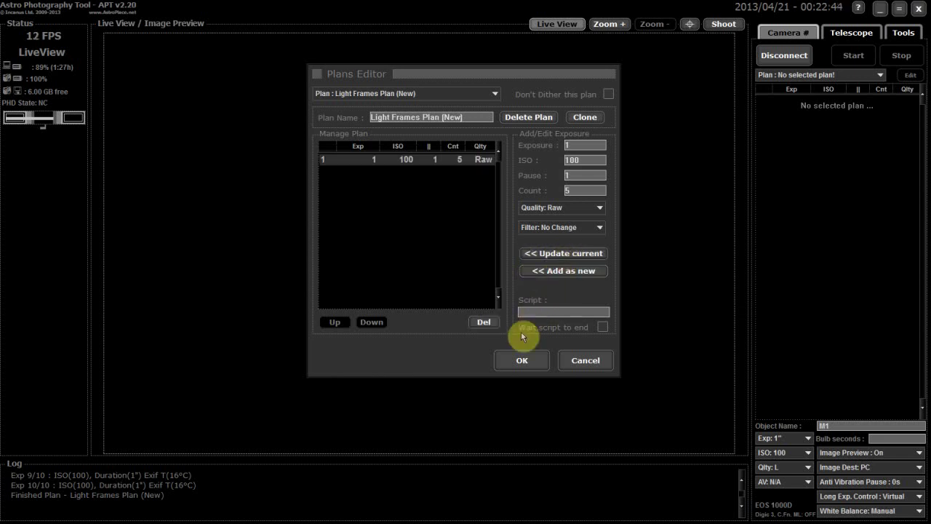
pyautogui.click(514, 360)
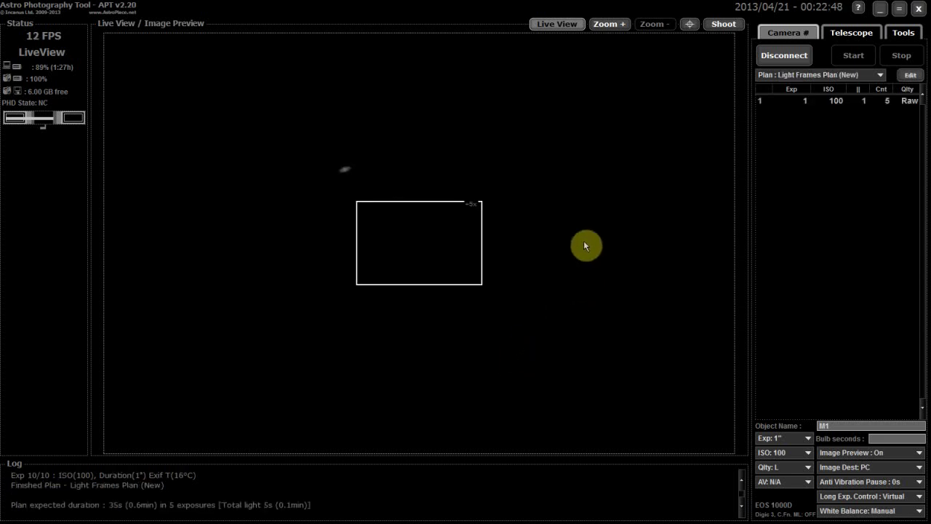
pyautogui.click(761, 100)
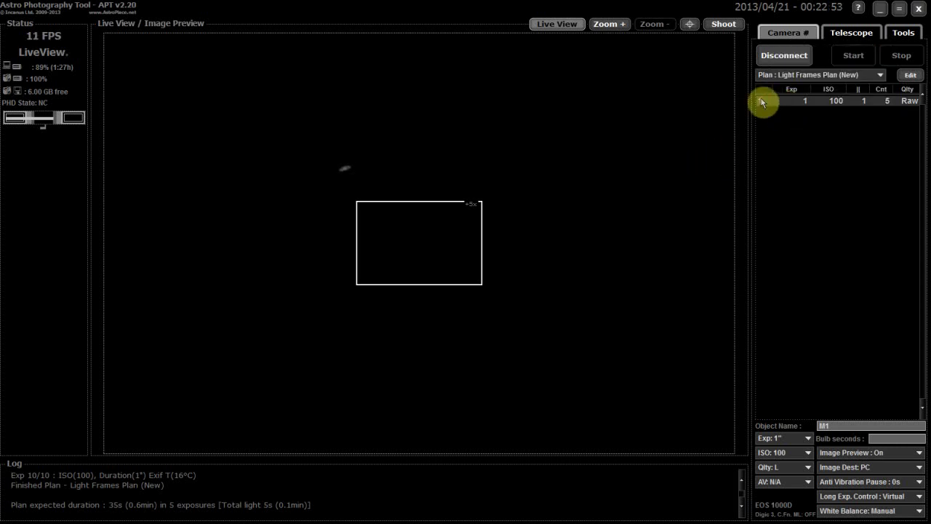
pyautogui.click(574, 24)
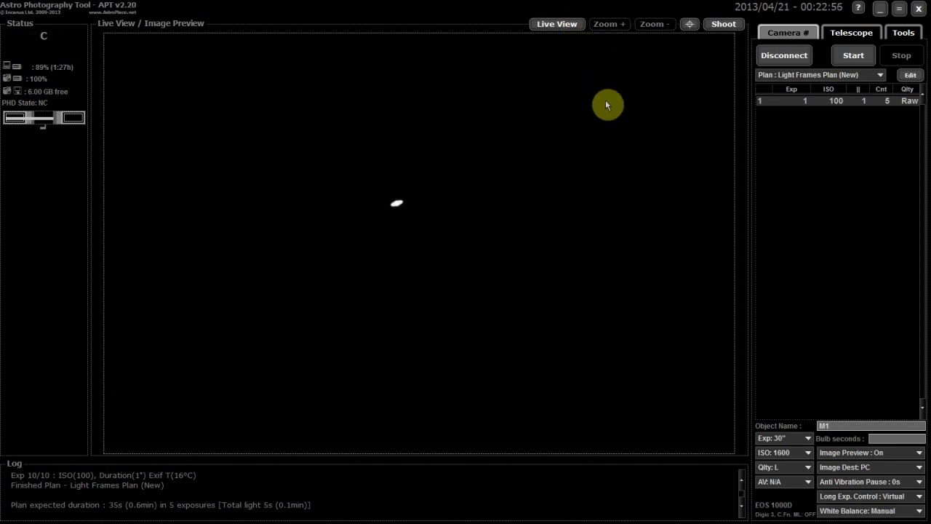
# Start Light Frames Plan (New) and let it capture five 1 s ISO 100 frames.
pyautogui.click(855, 57)
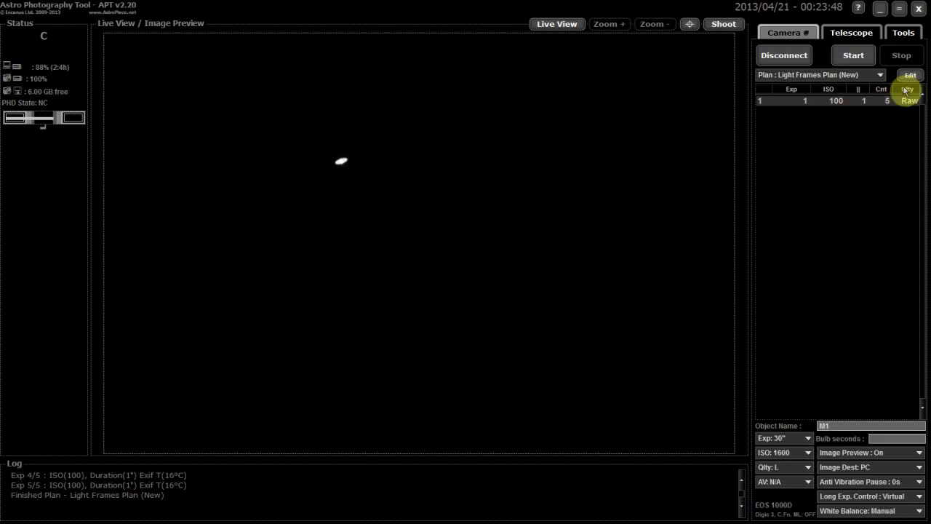
# Open the first CR2 frame from RAW Images\Camera_1\2013-04-21\Lights in Picasa Photo Viewer.
pyautogui.click(879, 8)
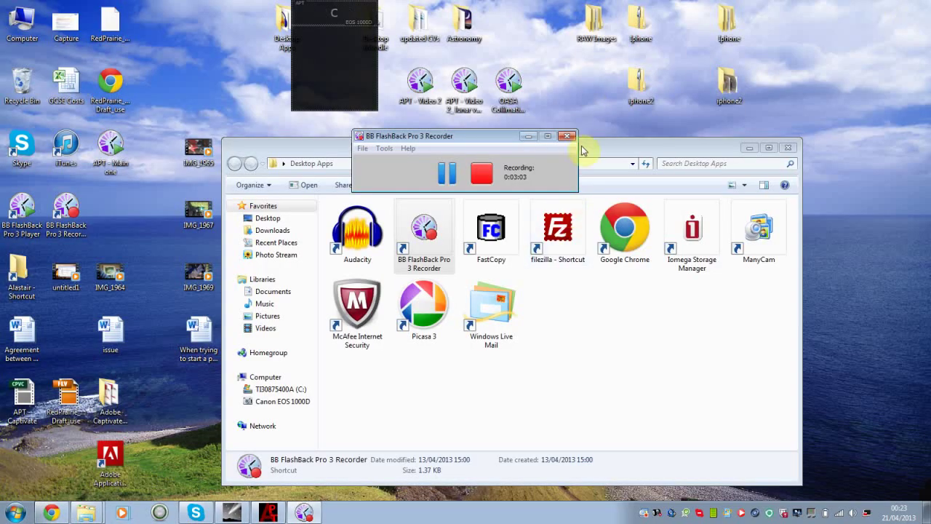
pyautogui.doubleClick(597, 30)
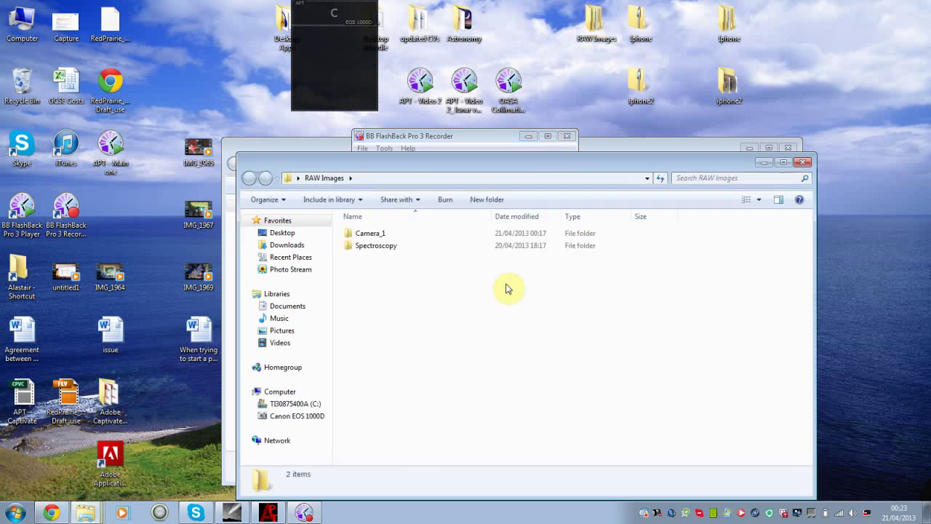
pyautogui.doubleClick(378, 236)
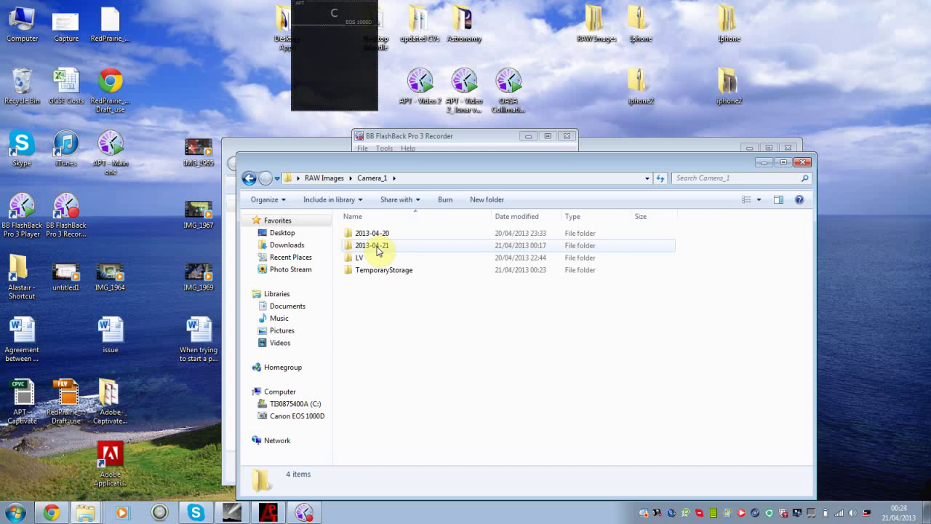
pyautogui.doubleClick(378, 250)
pyautogui.doubleClick(364, 240)
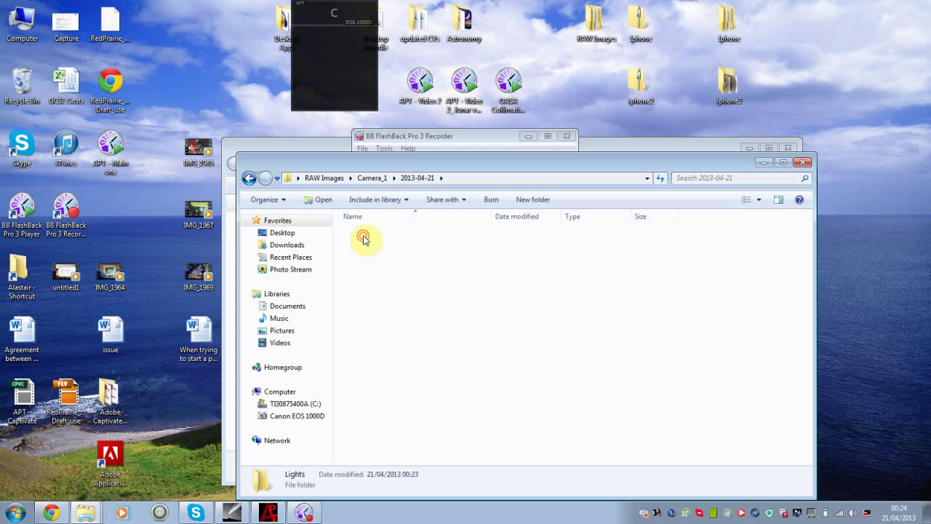
pyautogui.doubleClick(377, 253)
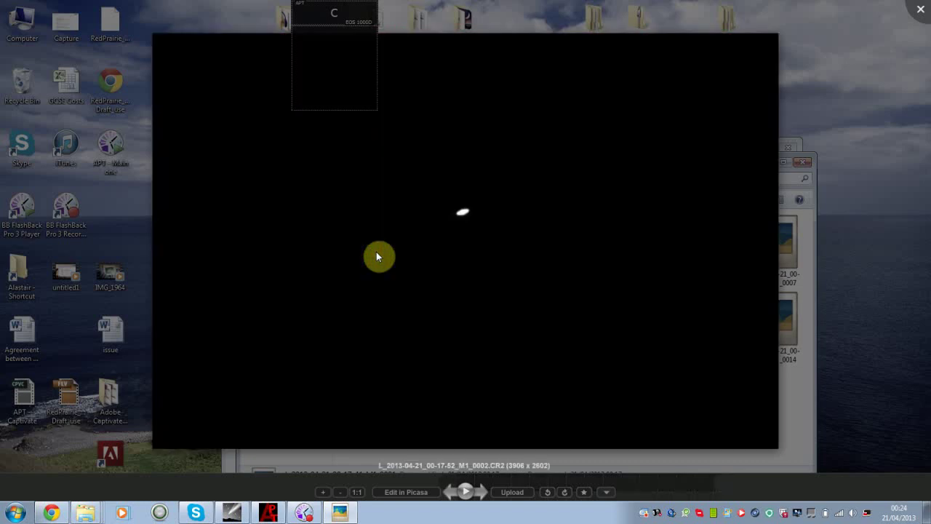
# Step through the captured Saturn frames, ending on the last one.
pyautogui.press('Right')
pyautogui.press('Right')
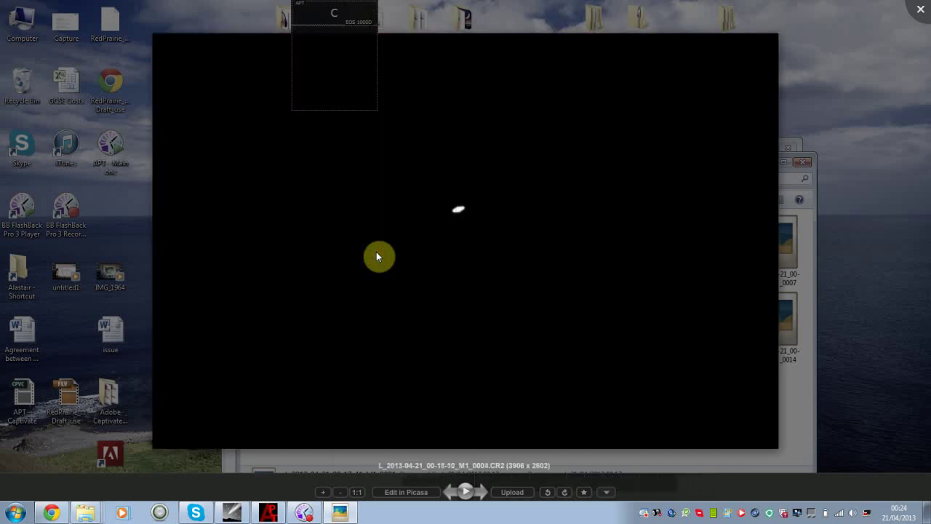
pyautogui.press('Right')
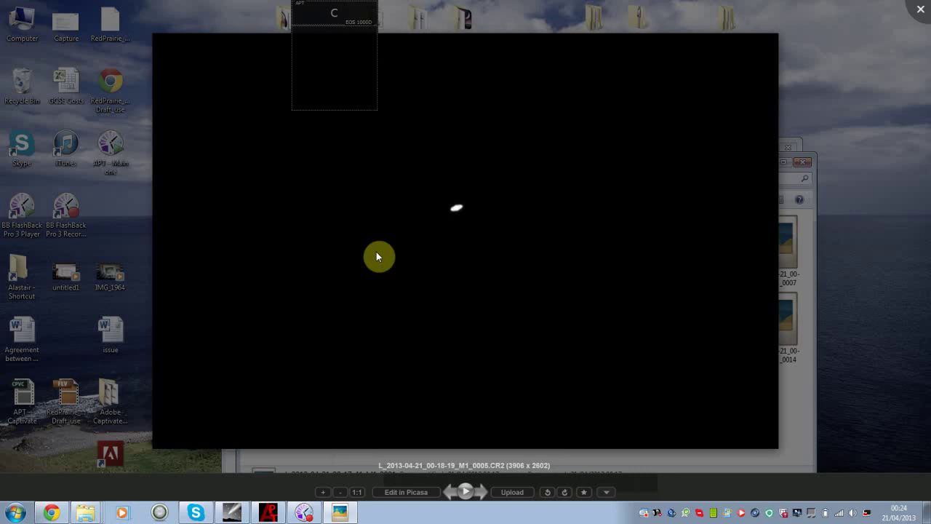
pyautogui.press('Right')
pyautogui.press('Right')
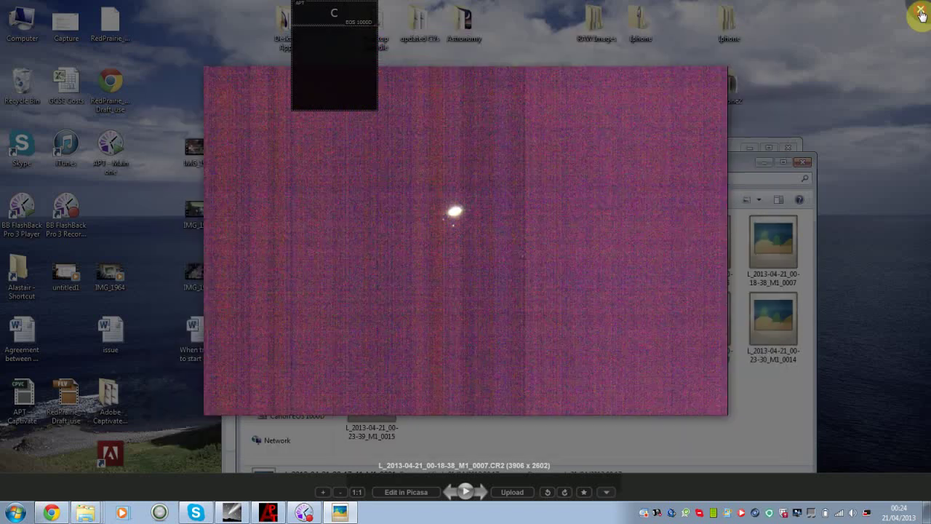
pyautogui.doubleClick(379, 394)
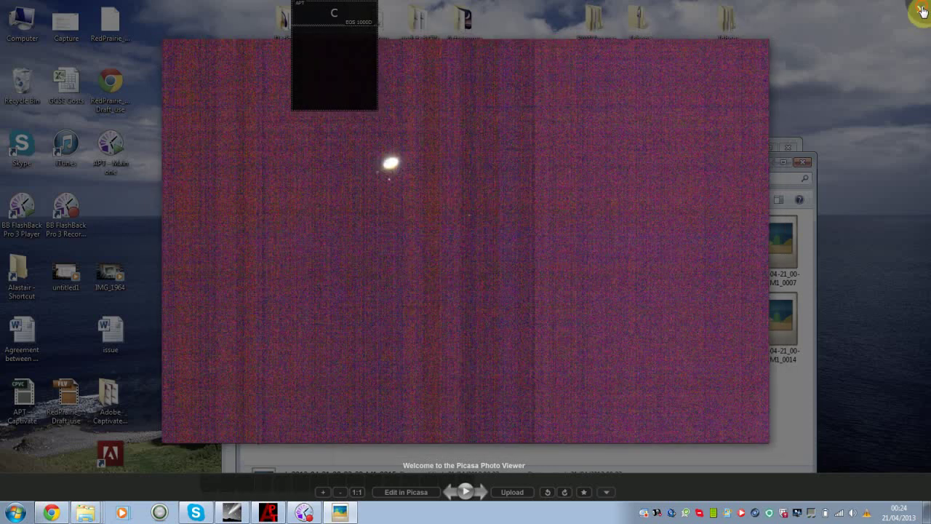
# Close Picasa Photo Viewer and the Lights folder window, returning to APT.
pyautogui.click(920, 12)
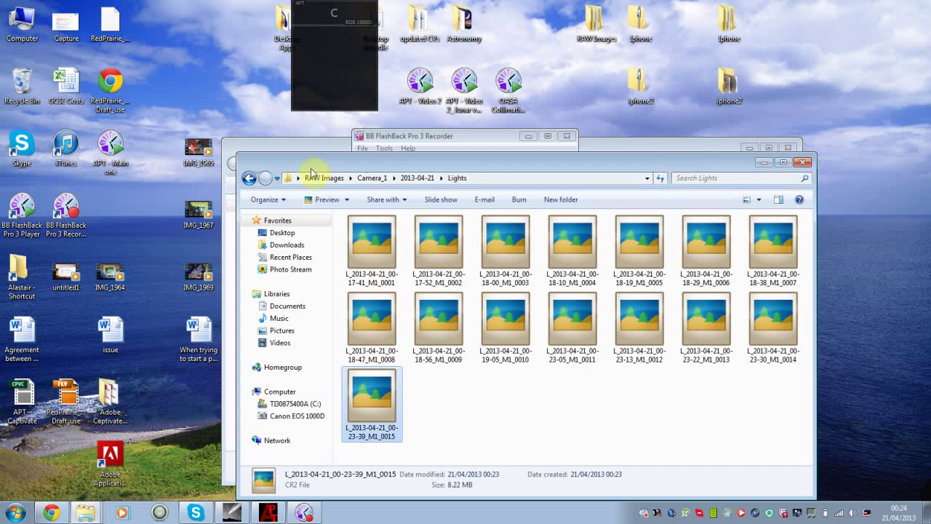
pyautogui.click(248, 178)
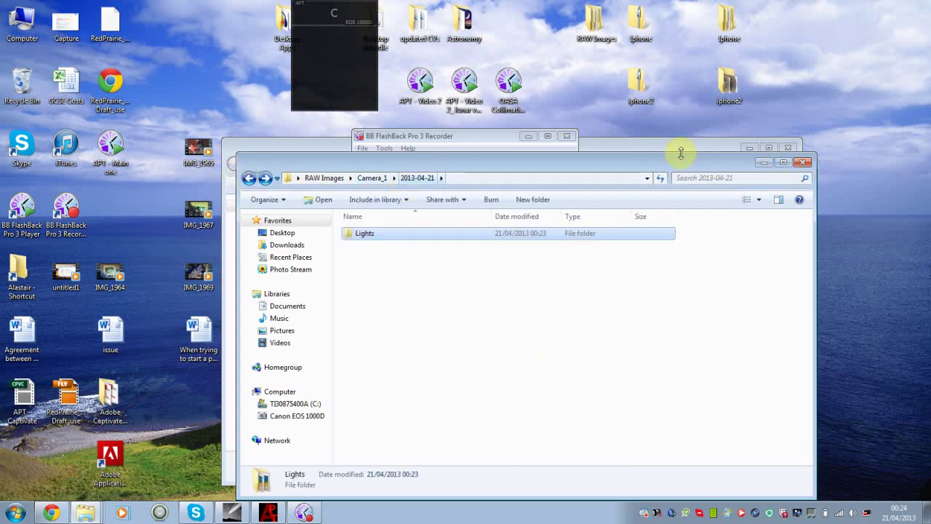
pyautogui.click(803, 163)
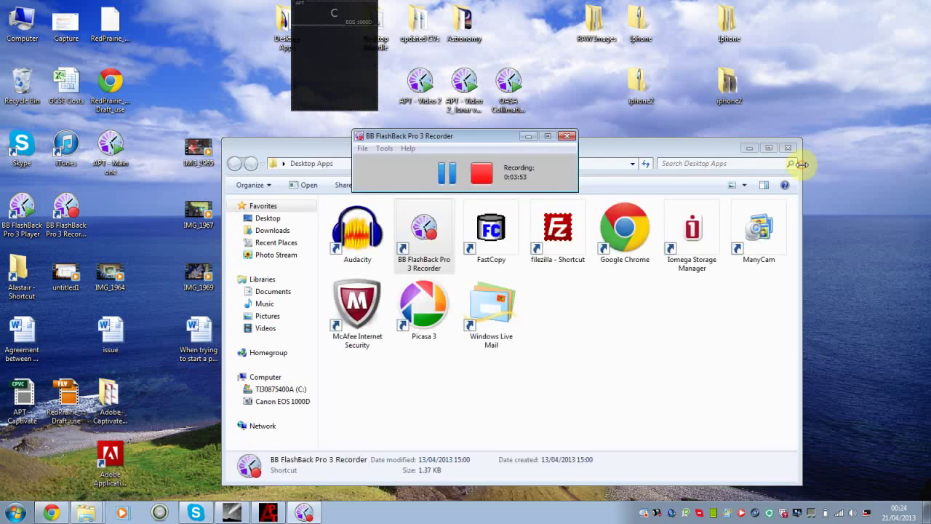
pyautogui.moveTo(268, 512)
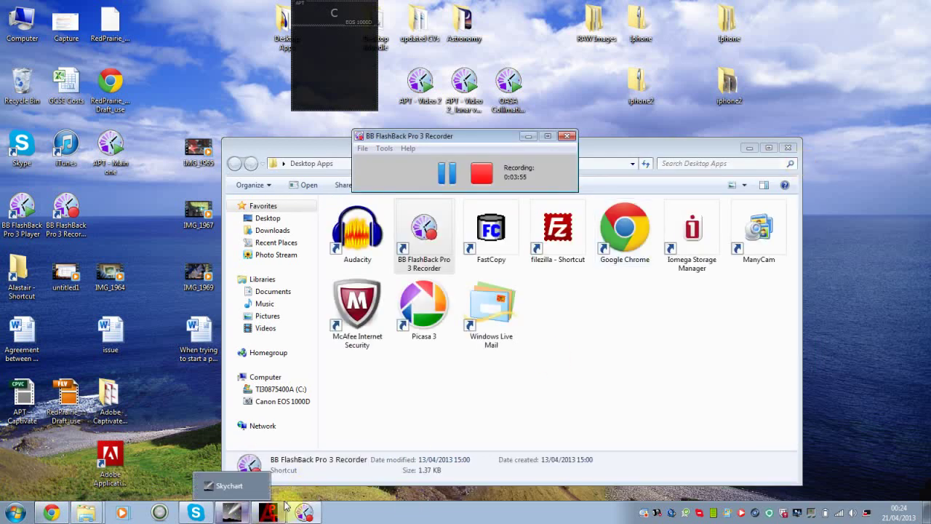
pyautogui.click(269, 490)
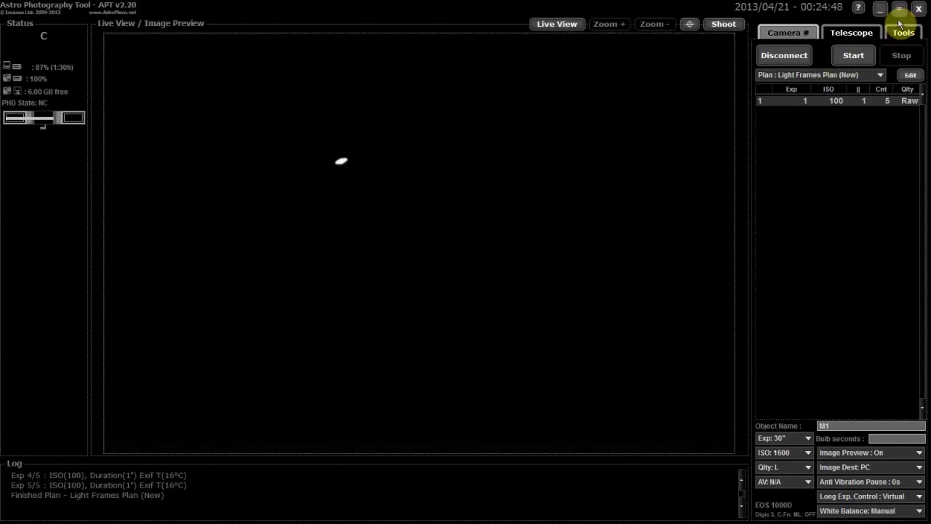
# Check APT Settings: images saved to Desktop RAW Images, grouped by Plan Type, then cancel.
pyautogui.click(905, 33)
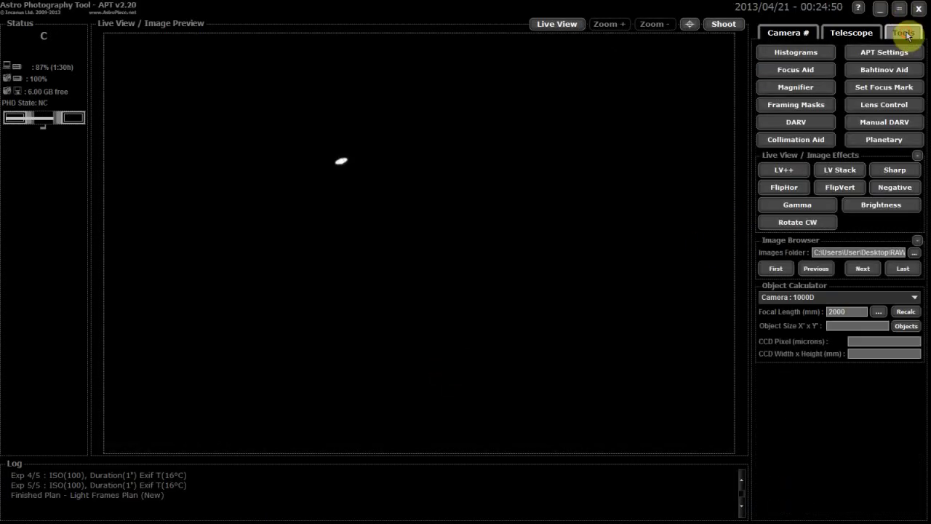
pyautogui.click(887, 59)
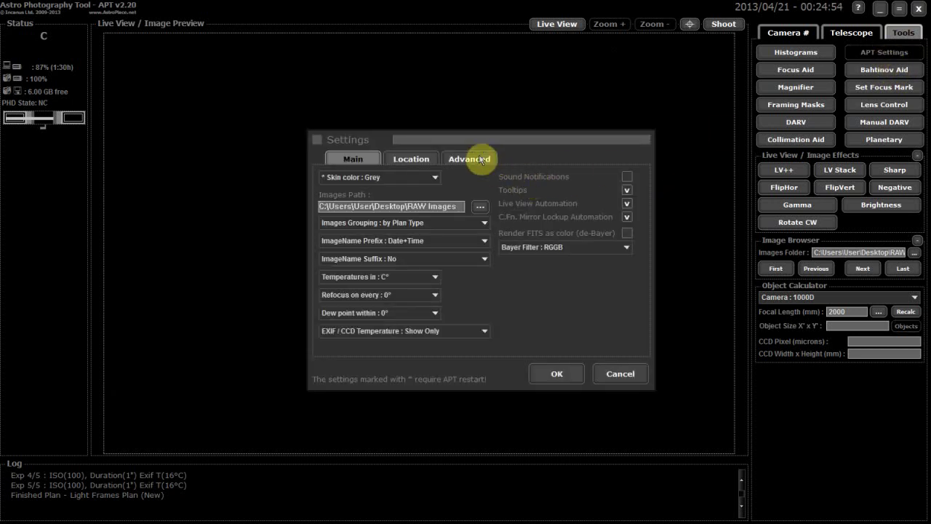
pyautogui.click(485, 224)
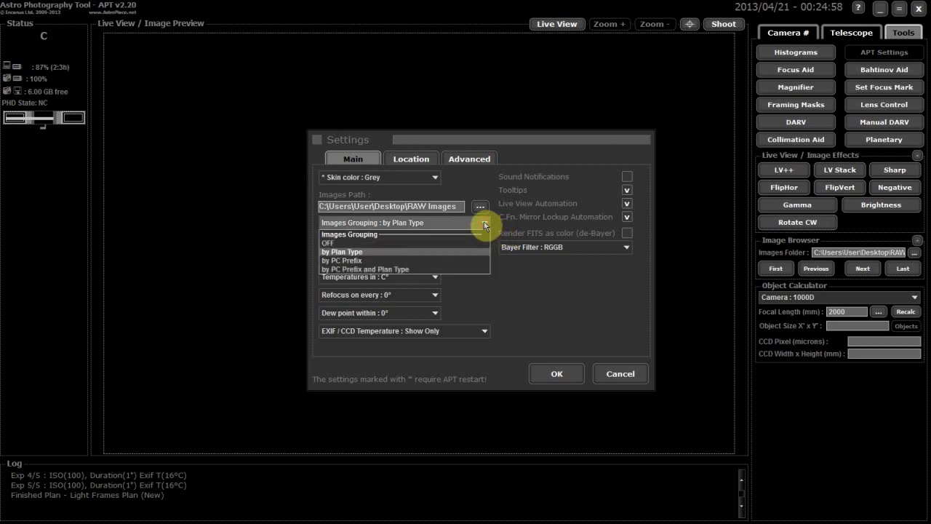
pyautogui.click(409, 253)
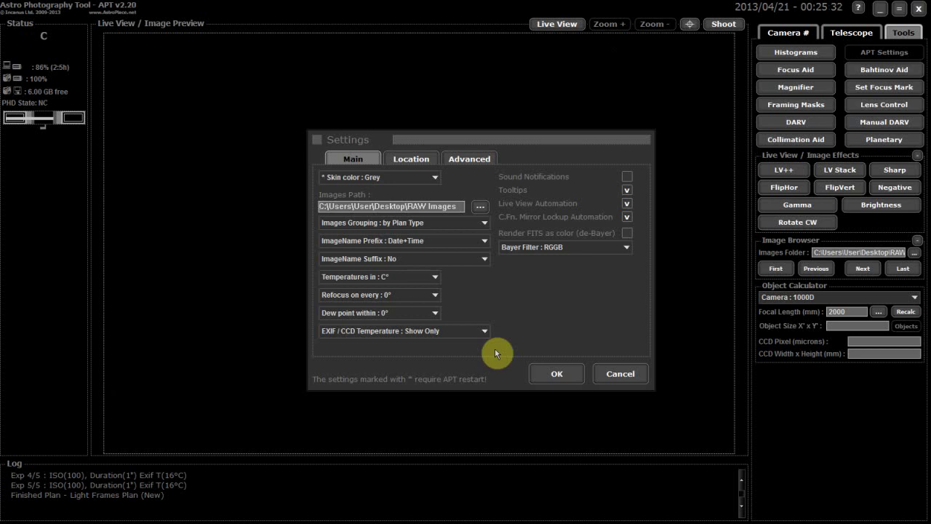
pyautogui.click(608, 376)
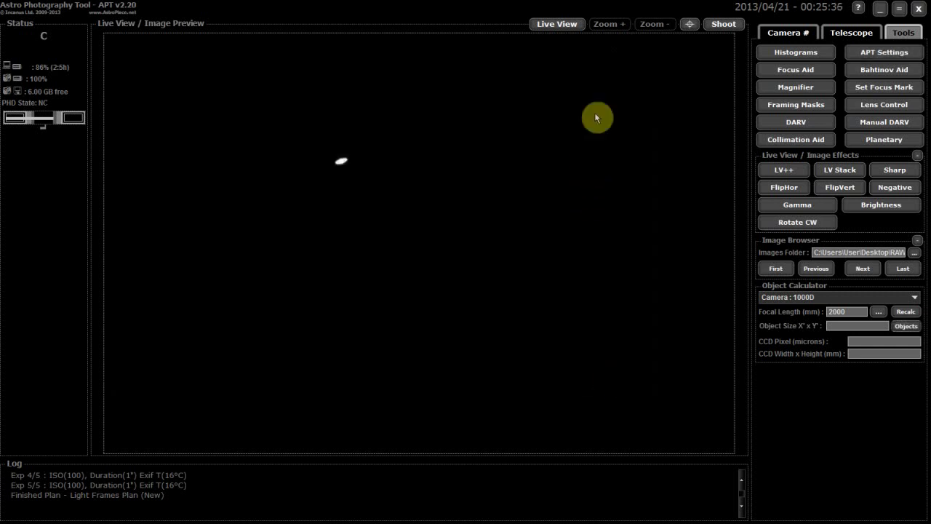
# Set the camera to a 1" exposure at ISO 100 and restart live view.
pyautogui.click(785, 32)
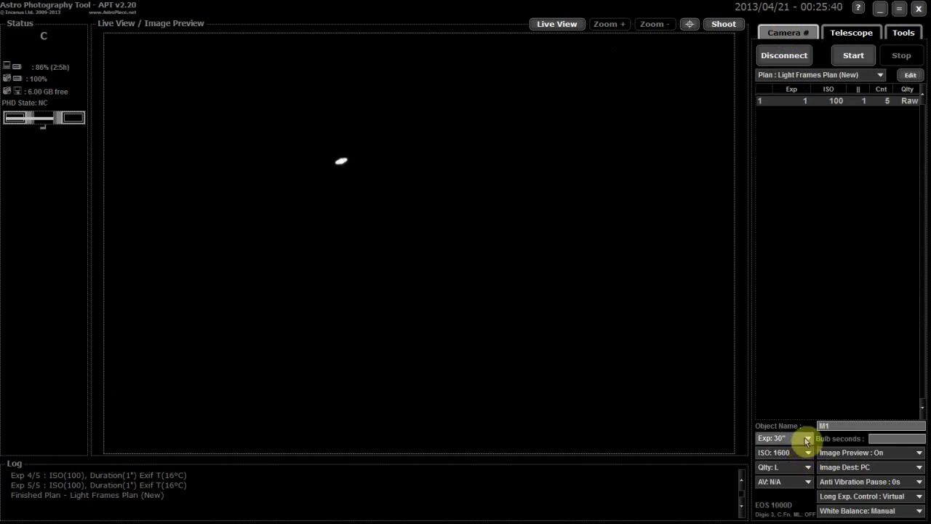
pyautogui.click(806, 439)
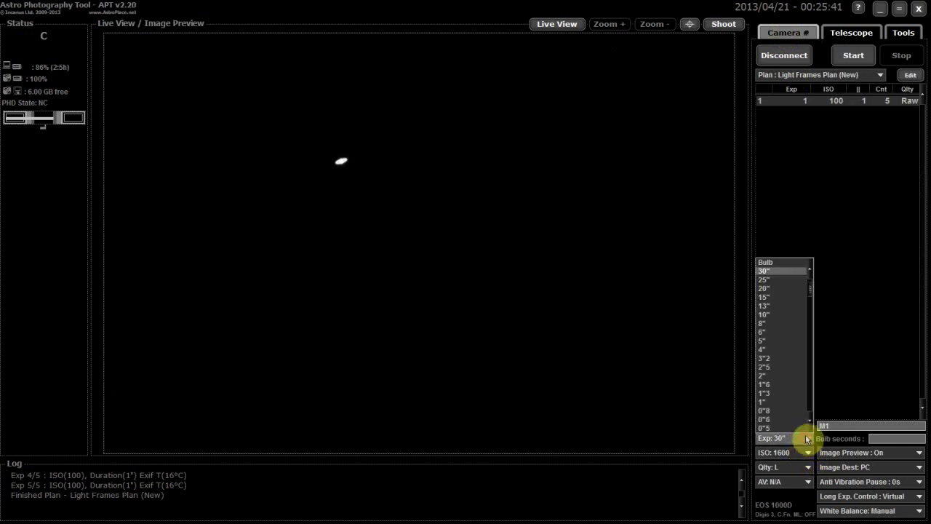
pyautogui.click(765, 401)
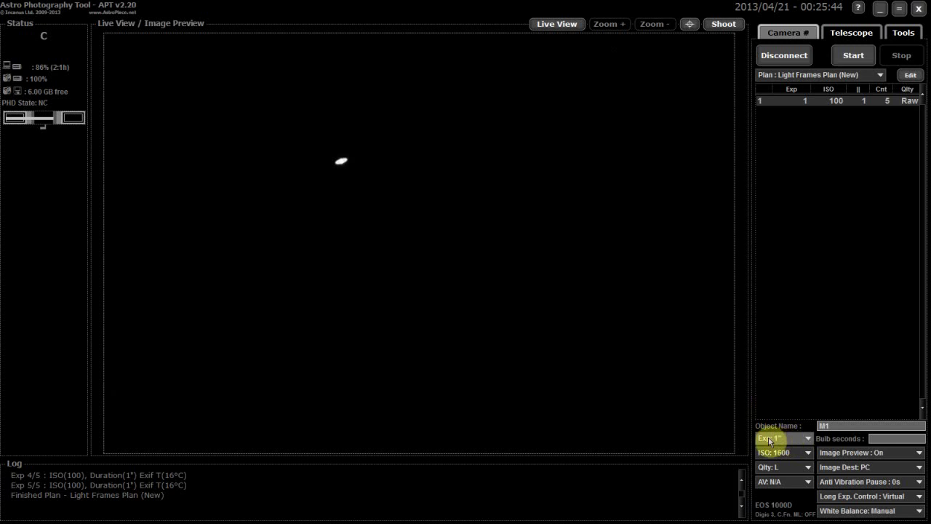
pyautogui.click(807, 454)
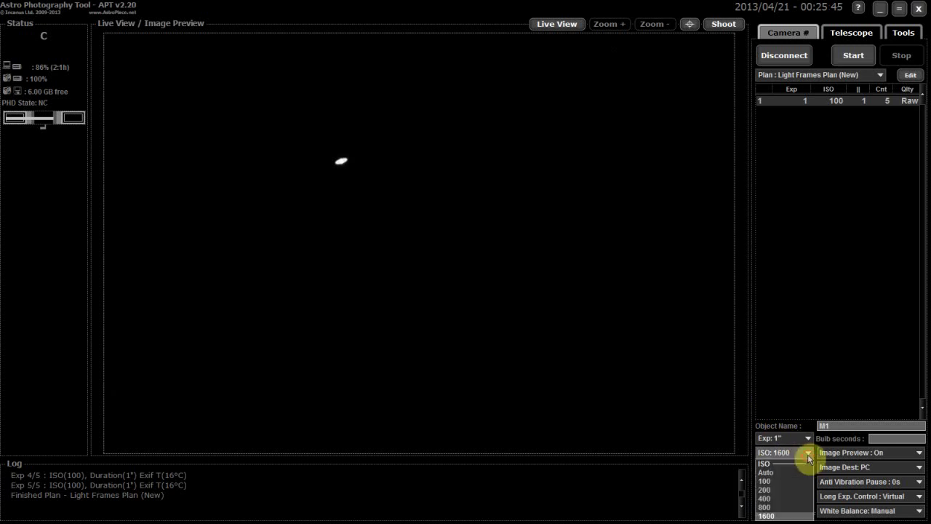
pyautogui.click(765, 483)
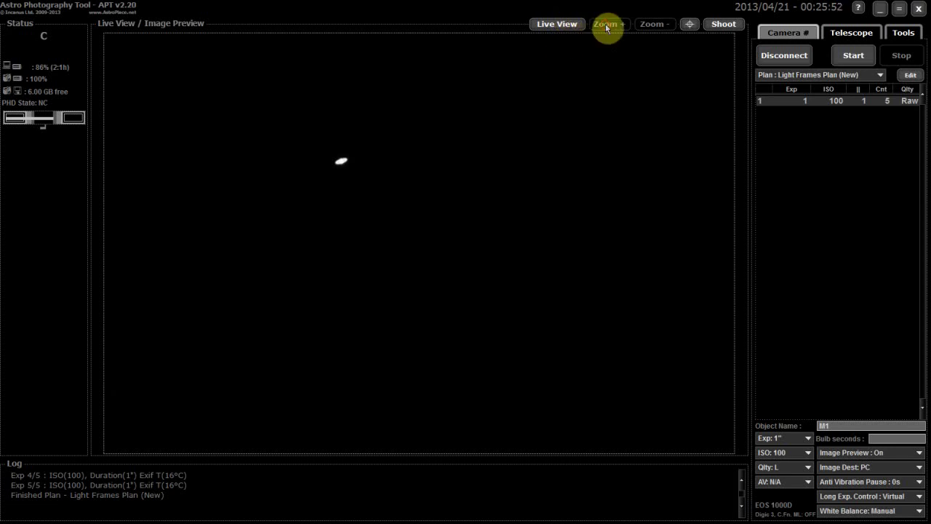
pyautogui.click(550, 26)
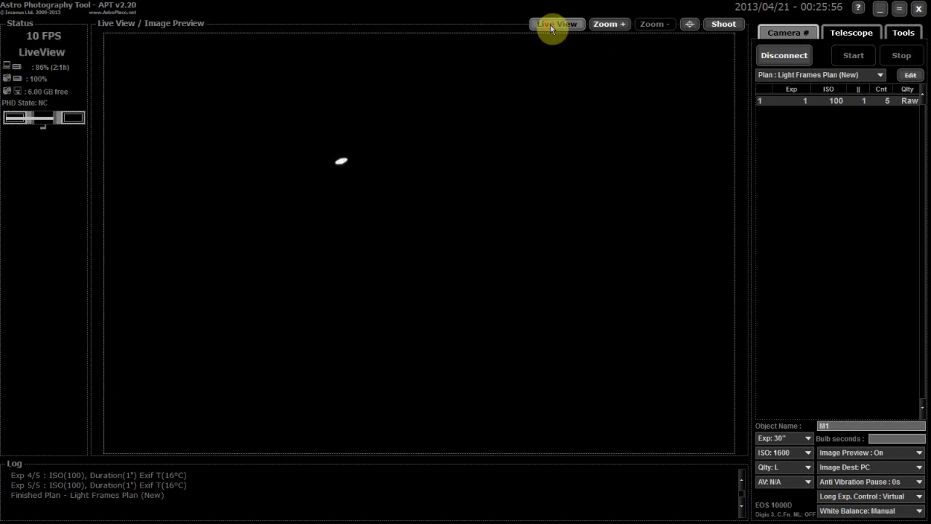
# Magnify live view to 10x and reapply the 1" exposure at ISO 100.
pyautogui.click(604, 28)
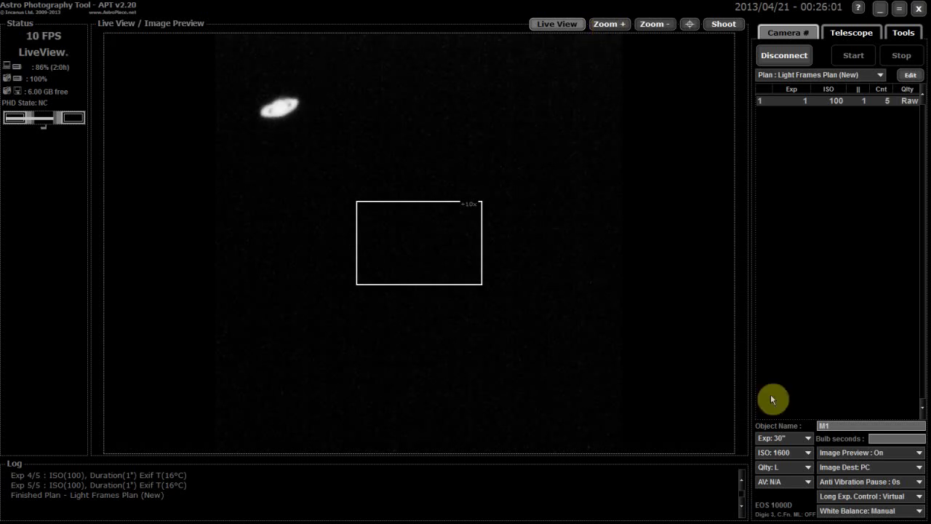
pyautogui.click(806, 438)
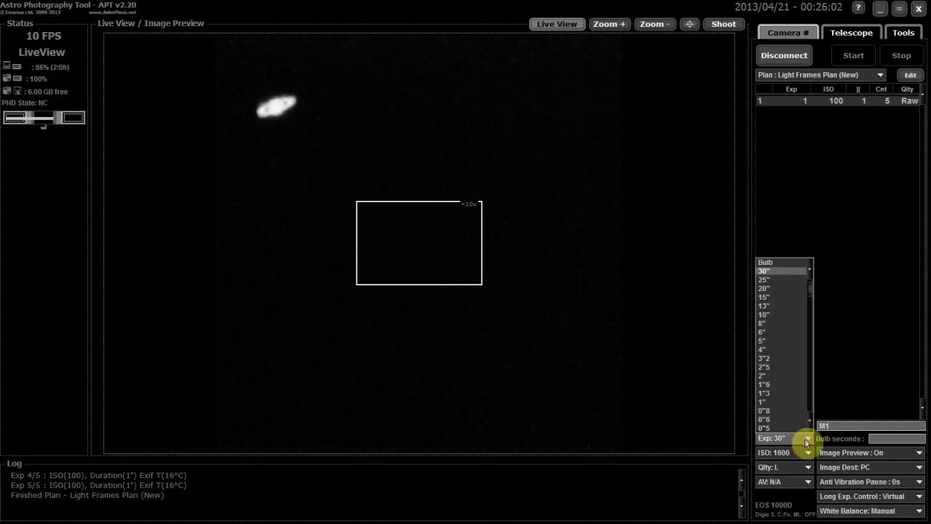
pyautogui.click(806, 438)
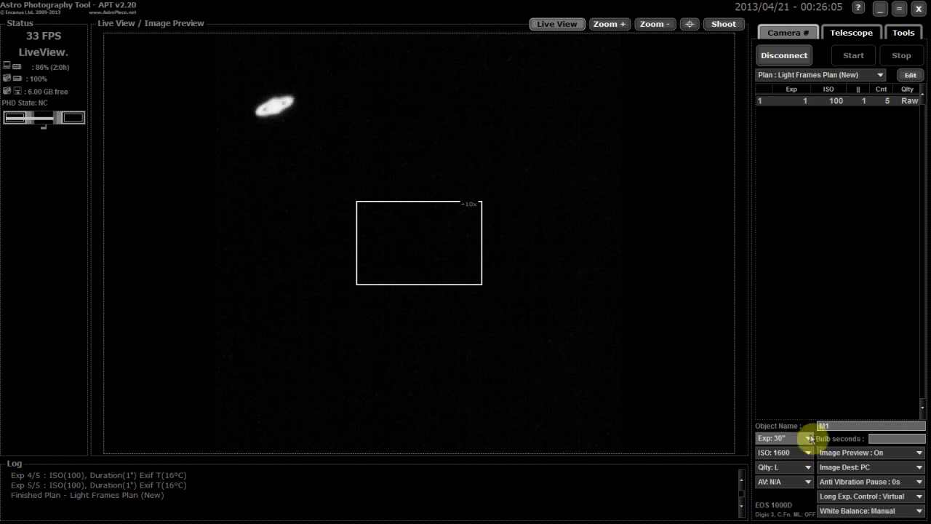
pyautogui.click(808, 439)
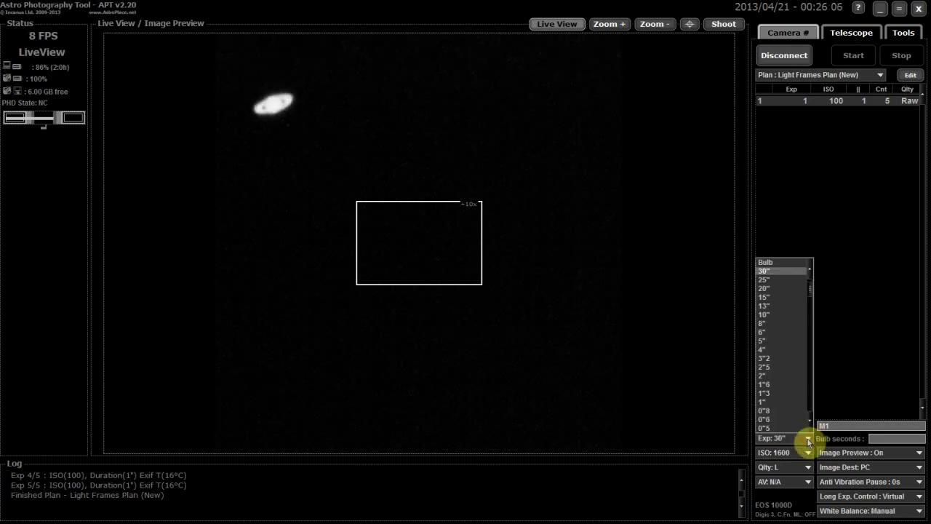
pyautogui.click(764, 401)
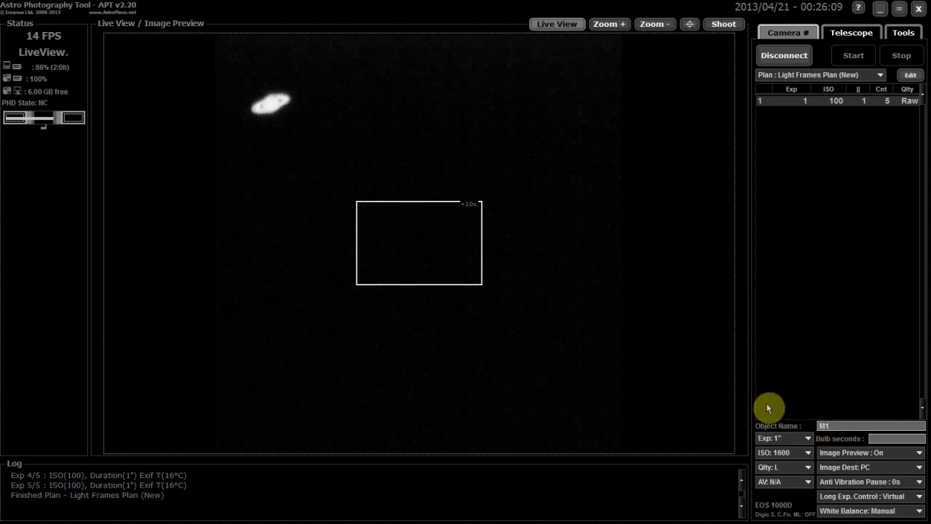
pyautogui.click(799, 451)
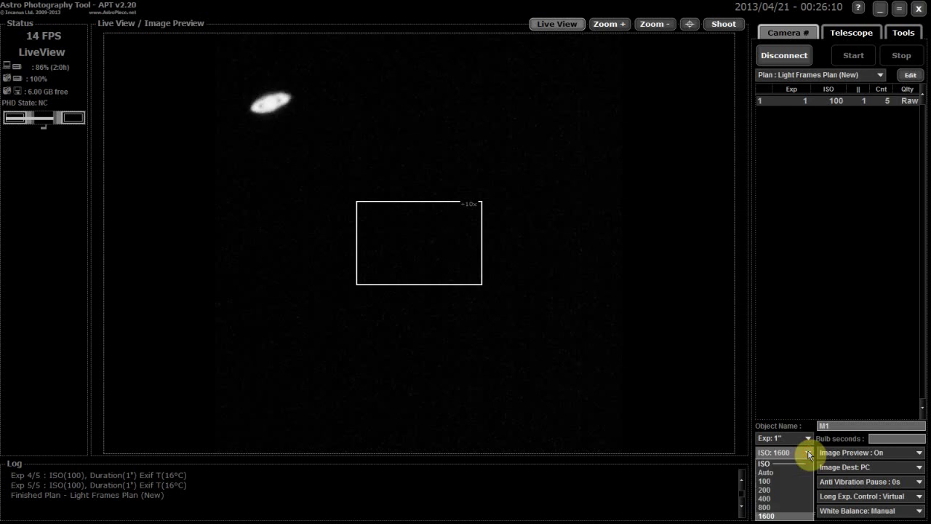
pyautogui.click(764, 481)
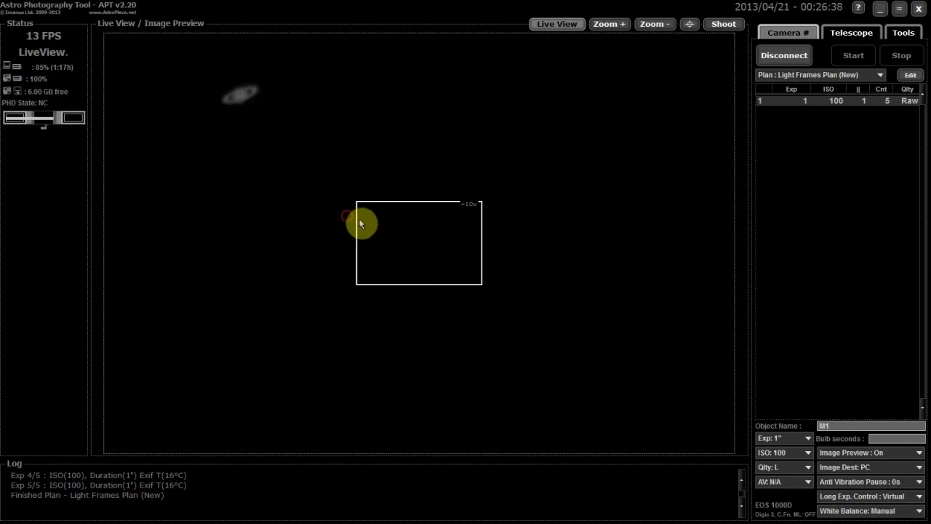
pyautogui.click(329, 147)
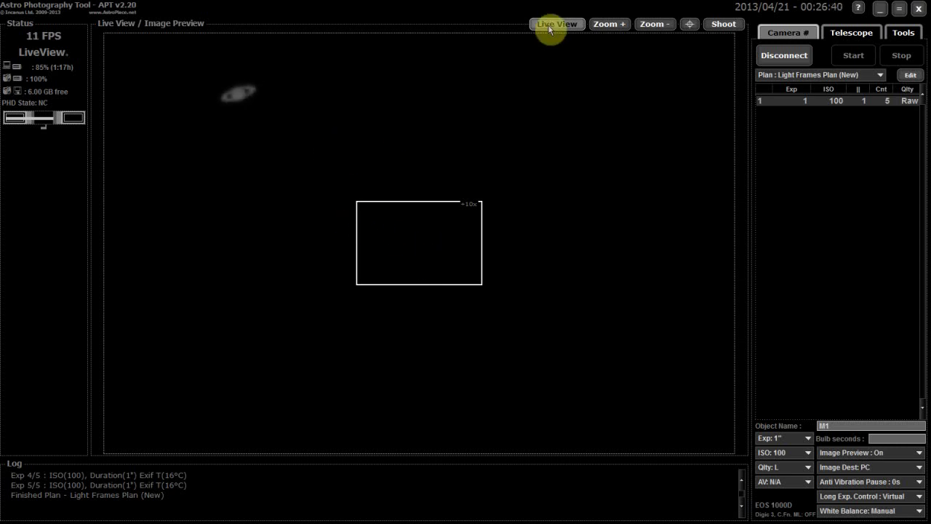
# Restart live view, place the zoom frame on Saturn and magnify the preview around it.
pyautogui.click(550, 24)
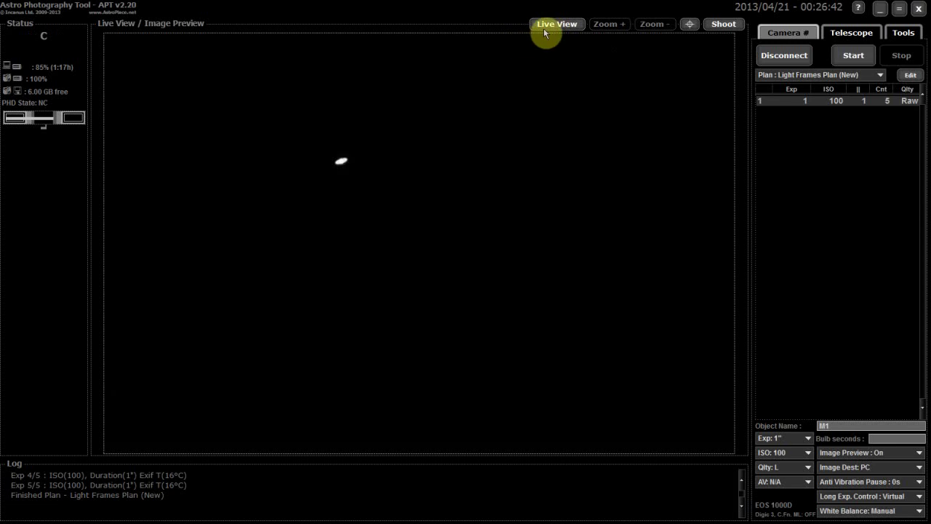
pyautogui.click(551, 24)
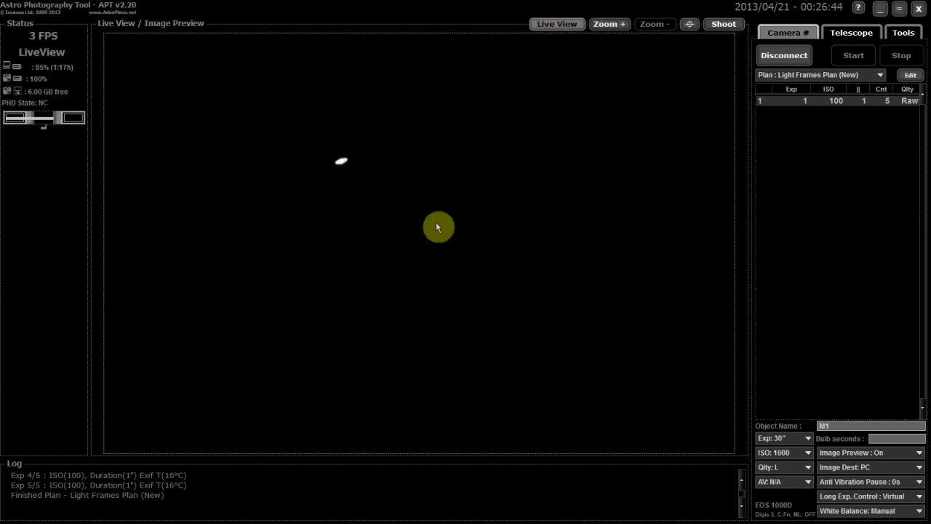
pyautogui.click(409, 222)
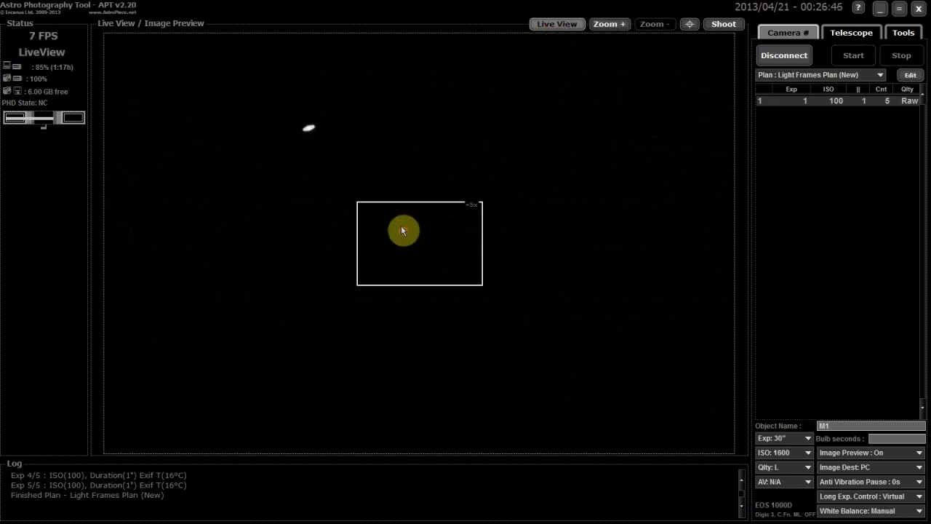
pyautogui.click(306, 143)
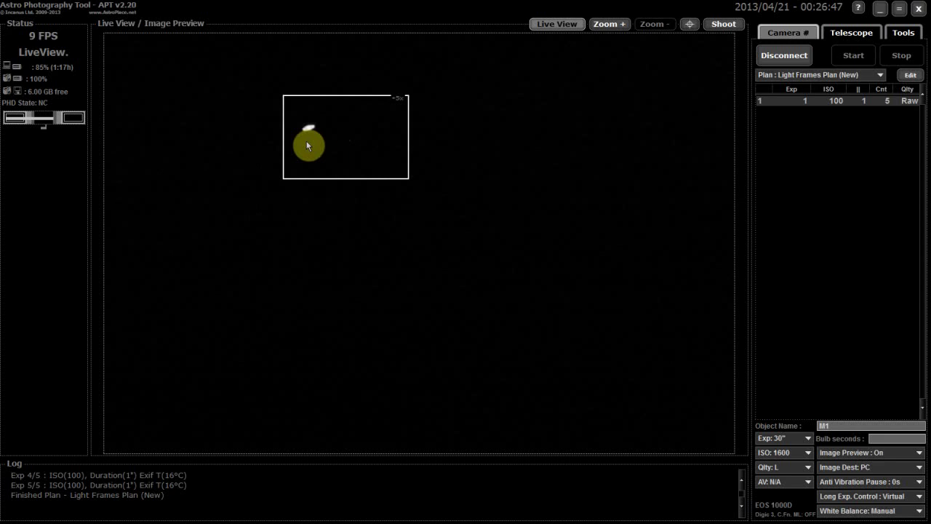
pyautogui.click(603, 25)
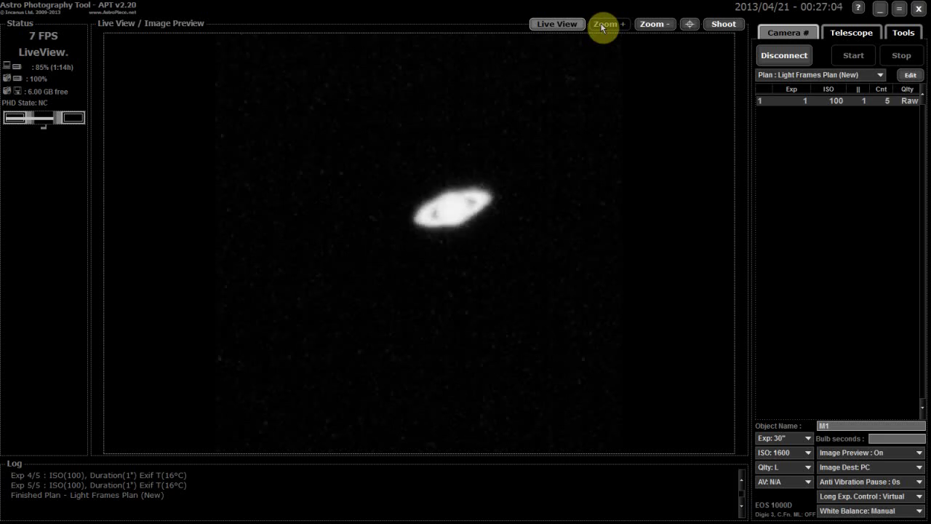
# Set the magnified live view to a 1" exposure at ISO 100.
pyautogui.click(807, 438)
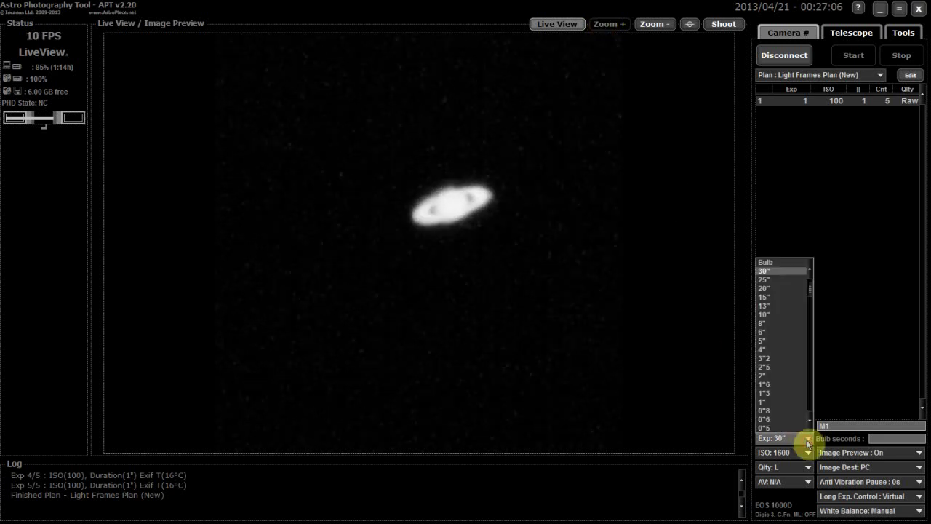
pyautogui.click(769, 403)
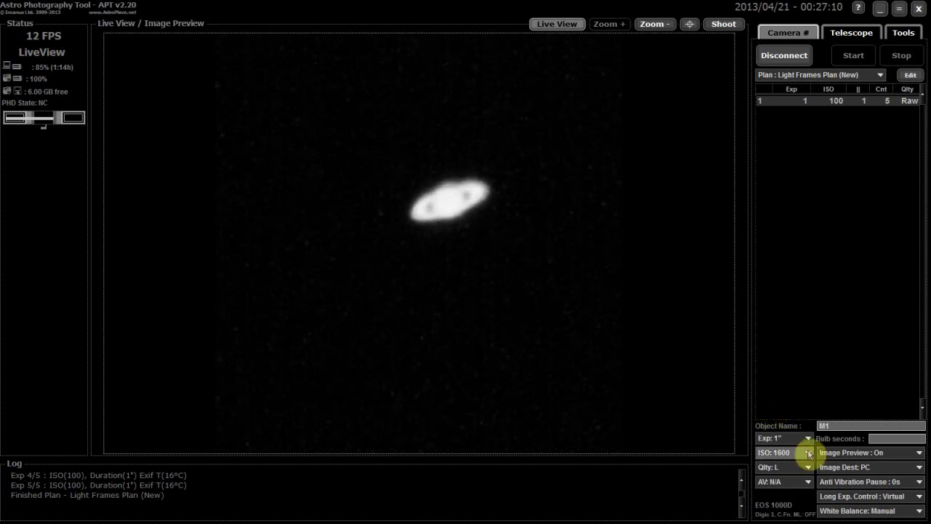
pyautogui.click(807, 452)
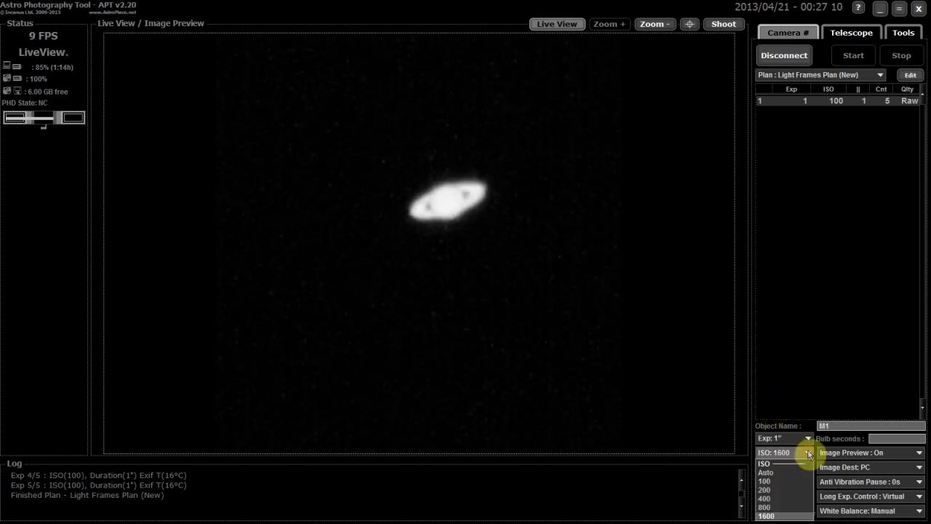
pyautogui.click(762, 480)
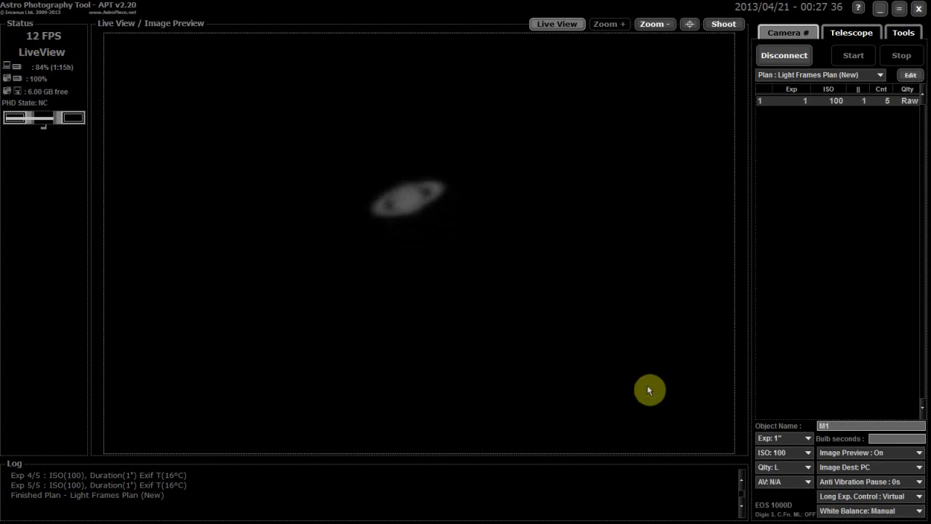
# Capture one 1-second, ISO 100 frame of Saturn with Shoot.
pyautogui.click(725, 25)
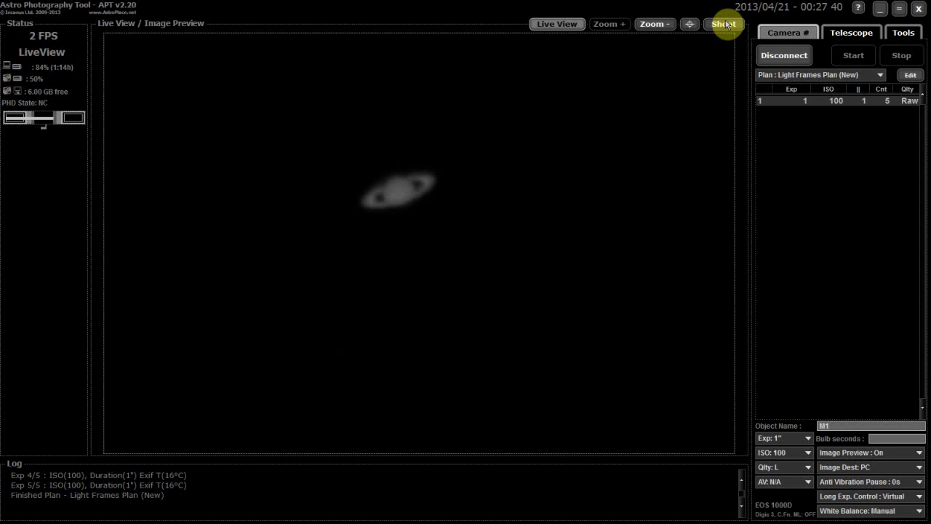